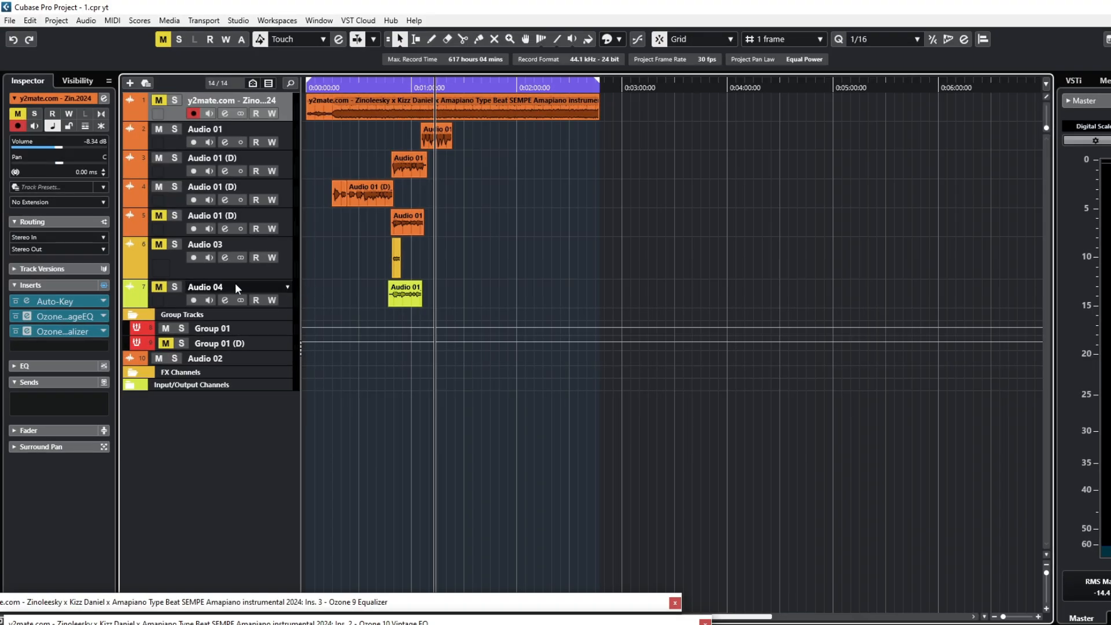
Open the StudioRack Stereo insert of the Group 01 track and place its window clear of the track list.
left_click(235, 284)
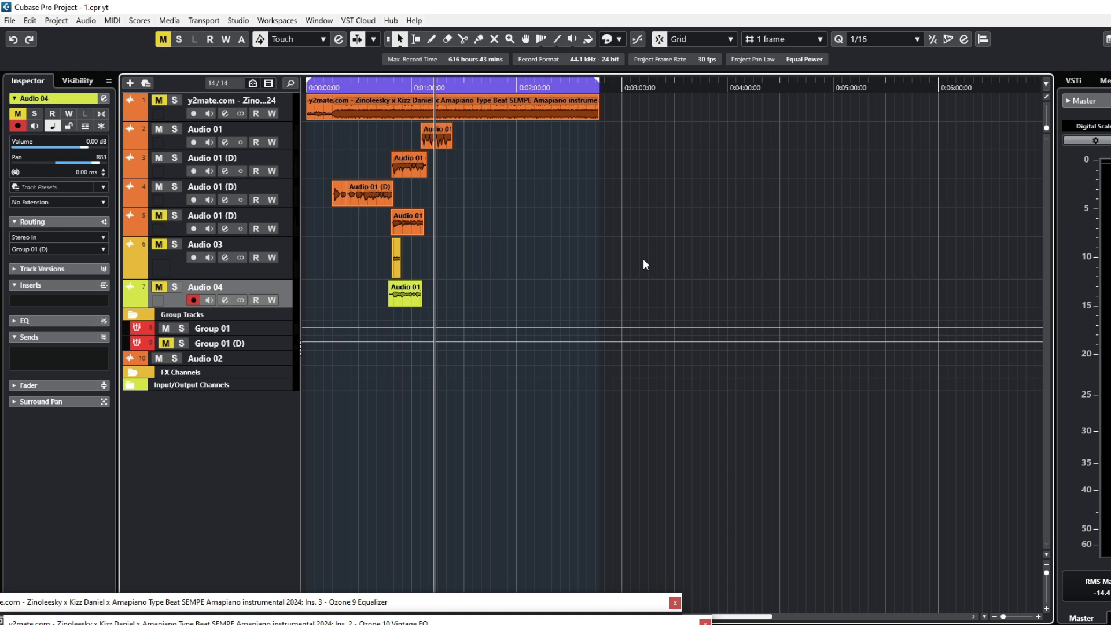
left_click(254, 328)
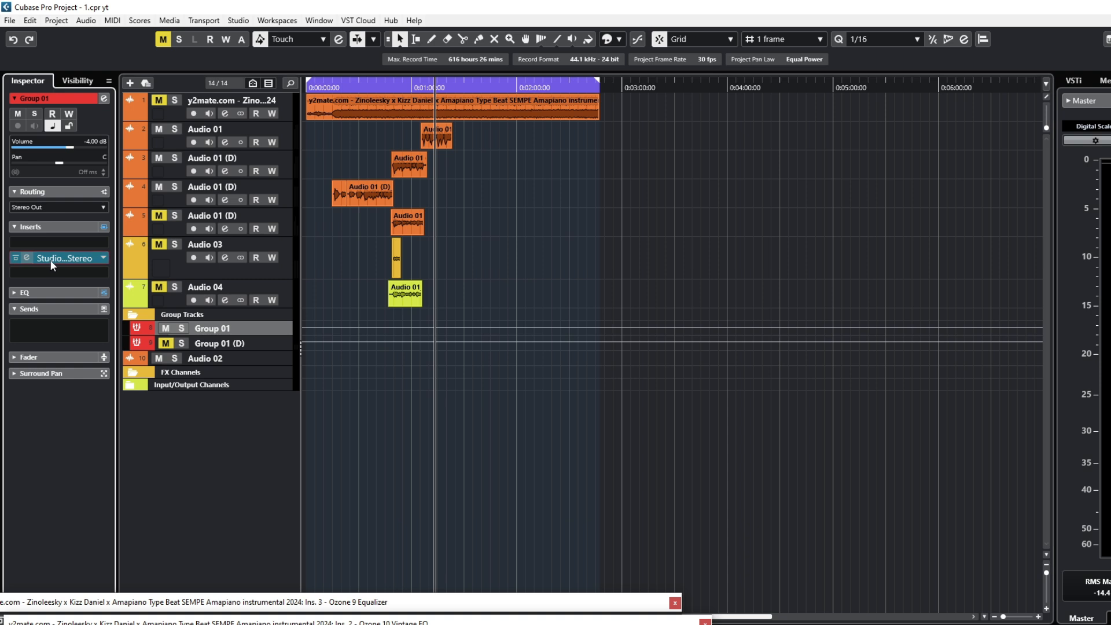
left_click(52, 260)
left_click_drag(835, 169, 687, 81)
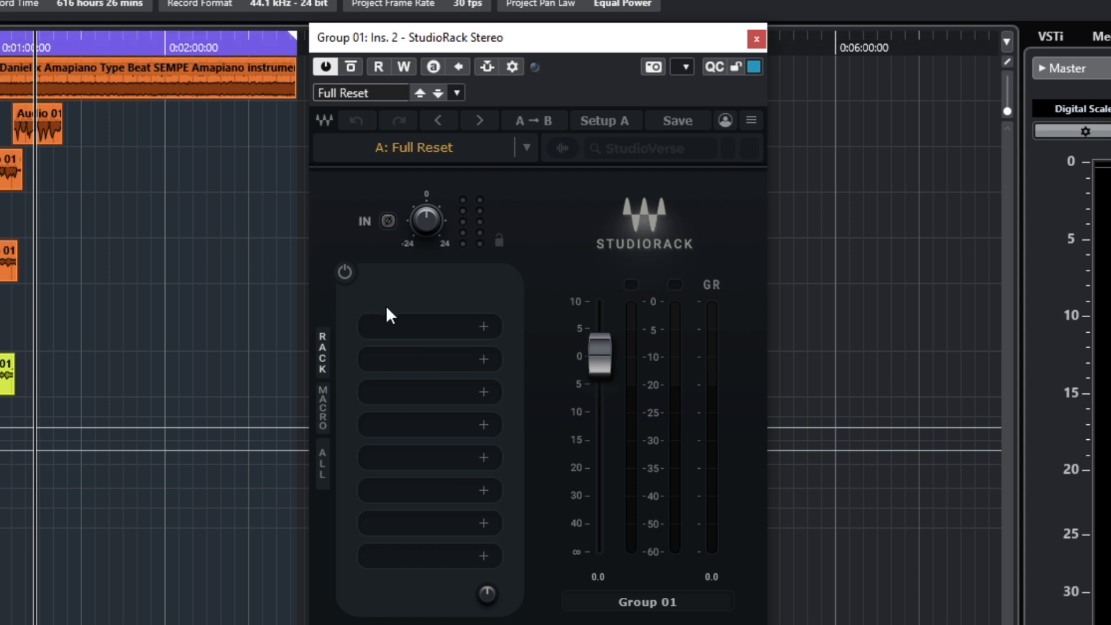
Add Waves Tune Real-Time to the first slot of the Group 01 plug-in rack.
left_click(410, 334)
type("wav")
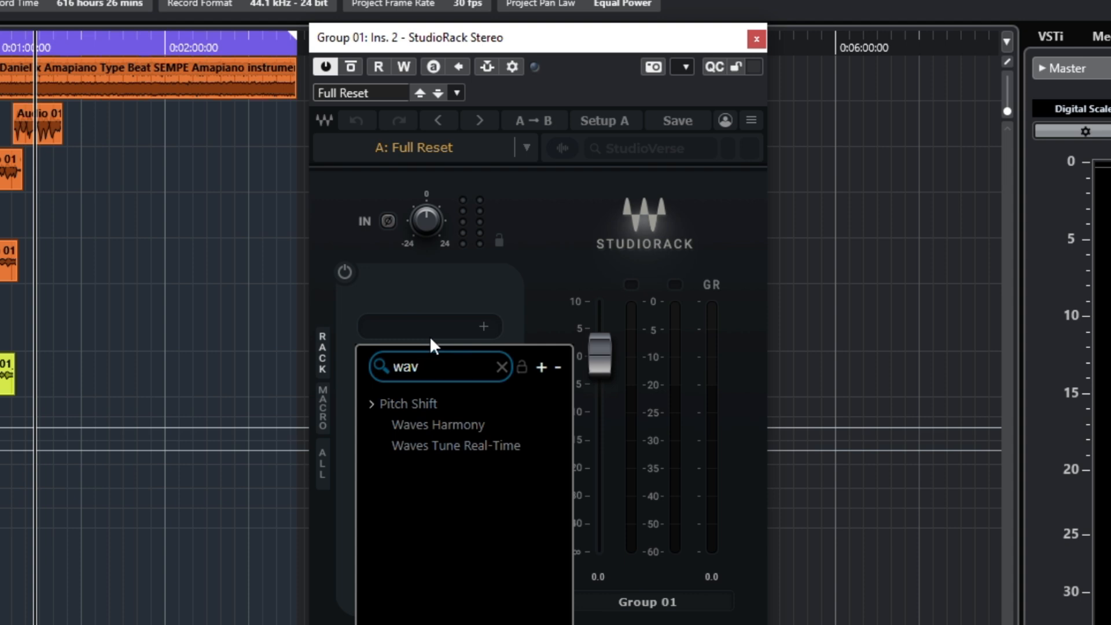
left_click(376, 446)
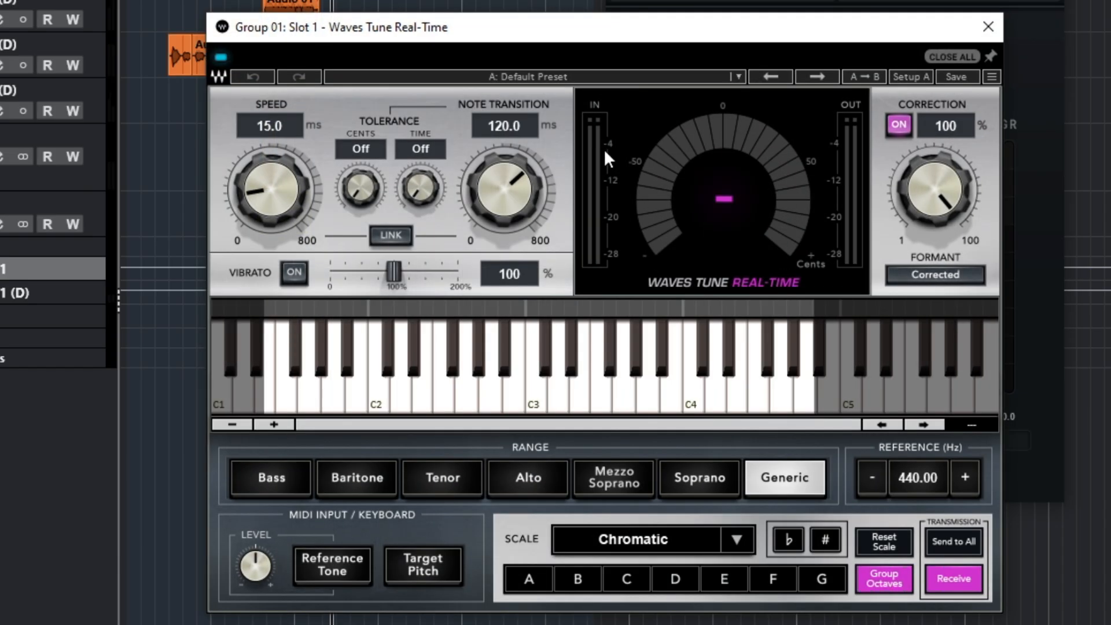
Load the user preset Waves Tune Real-Time Preset and set the tuning scale to E Major.
left_click(579, 81)
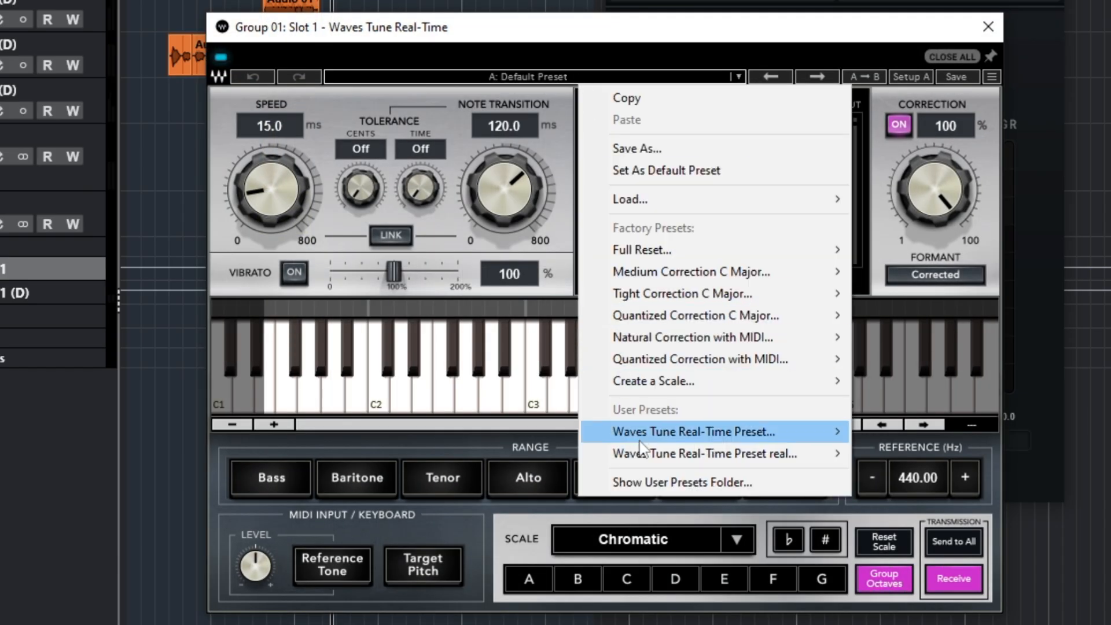
left_click(660, 438)
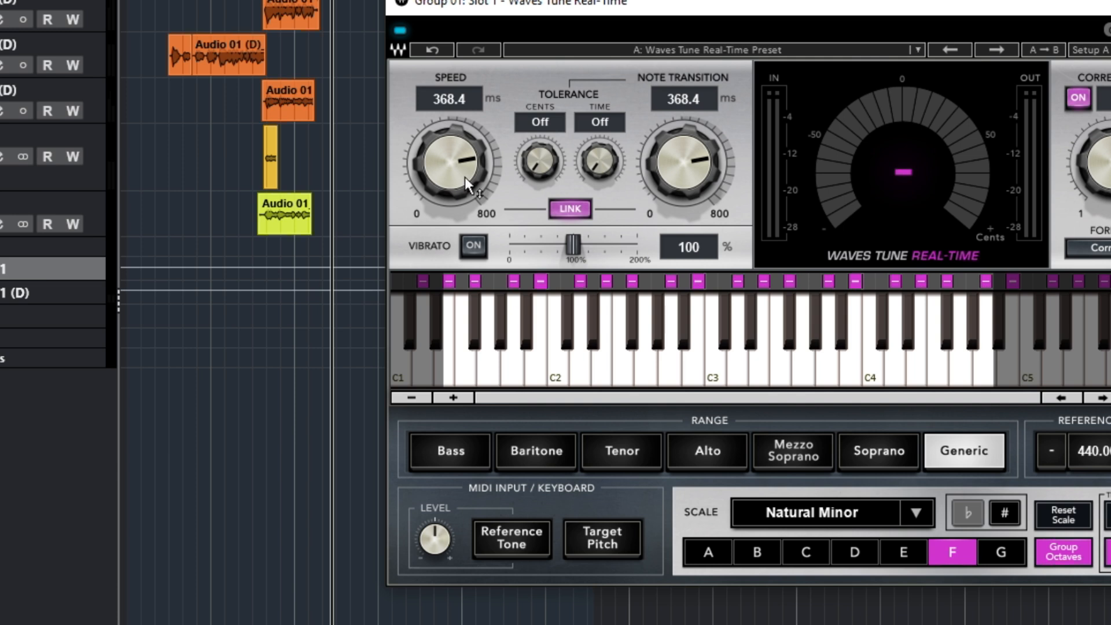
left_click(896, 541)
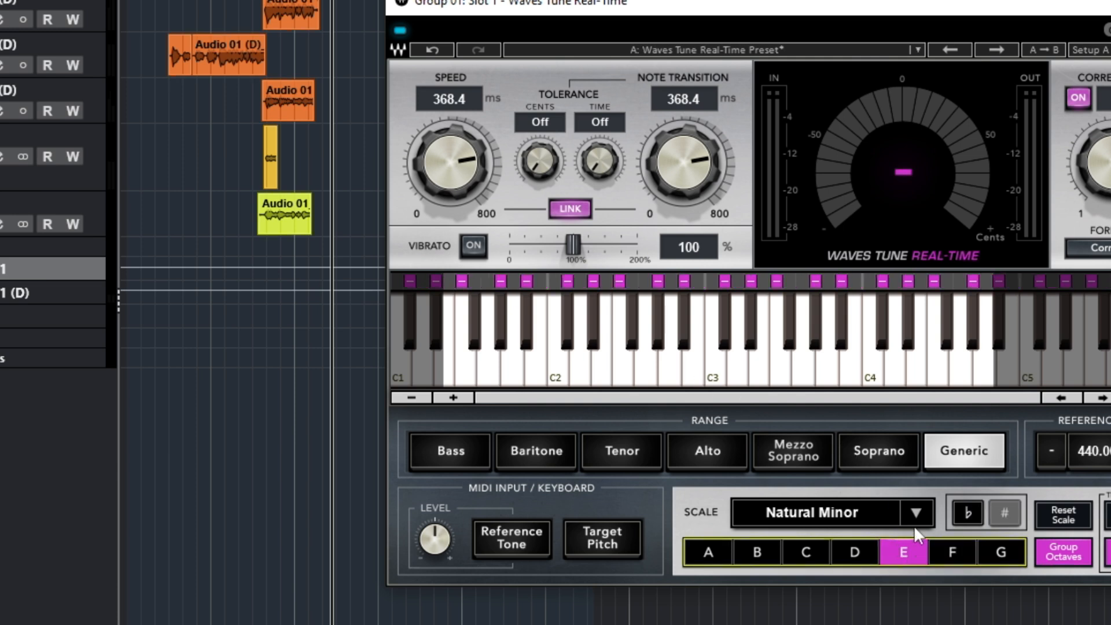
left_click(914, 520)
left_click(947, 1)
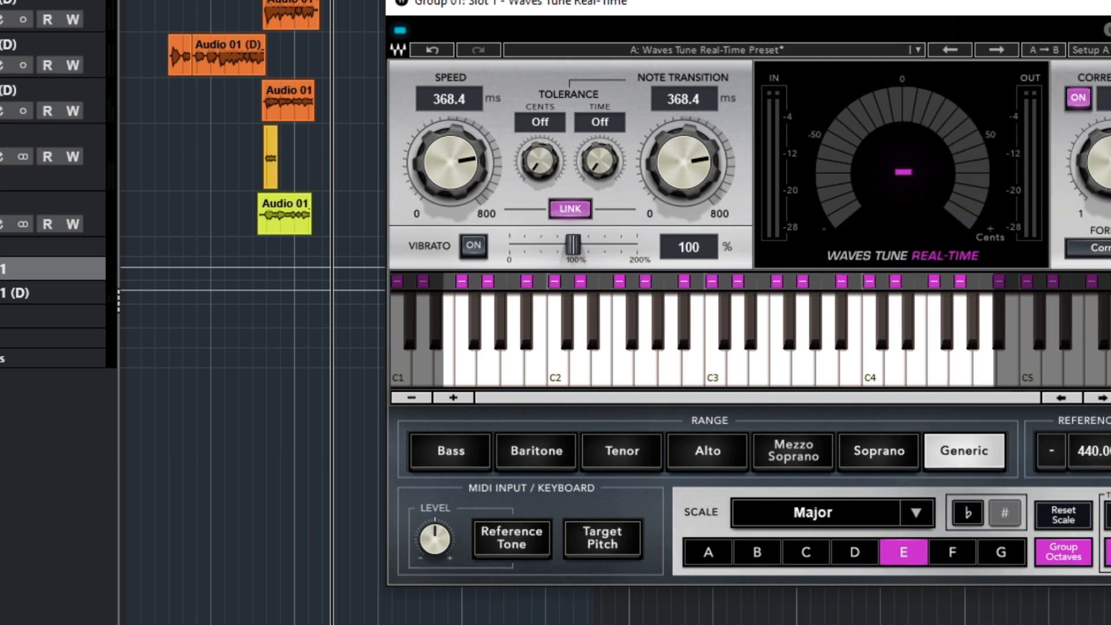
Try the linked Speed and Note Transition at 800 ms during playback, and reduce both to about 8.7 ms.
left_click_drag(428, 182, 427, 102)
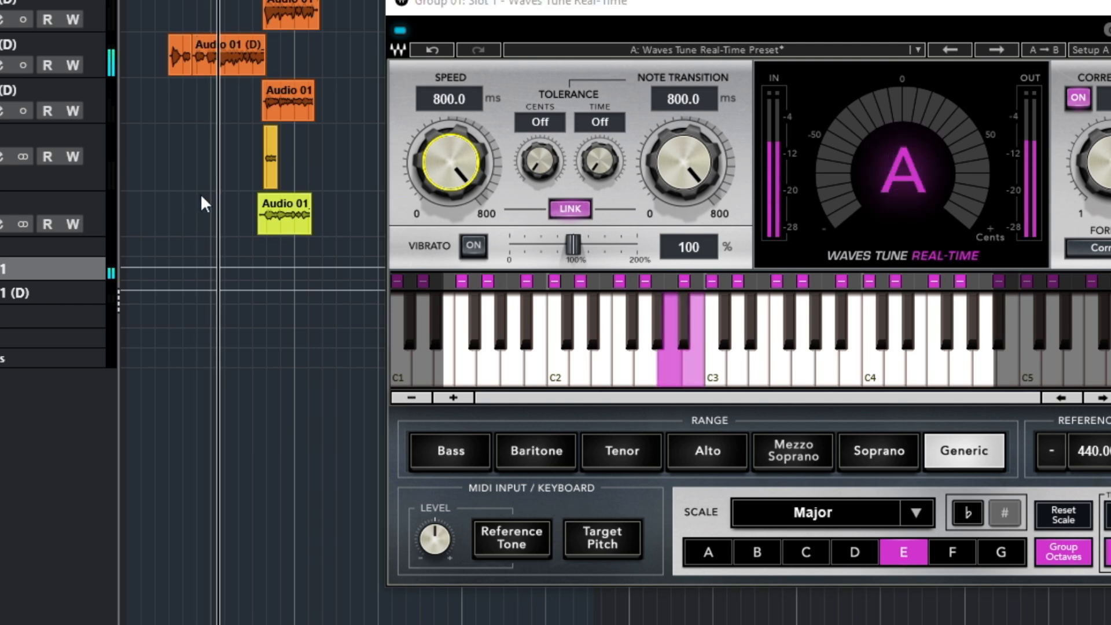
left_click_drag(450, 162, 450, 241)
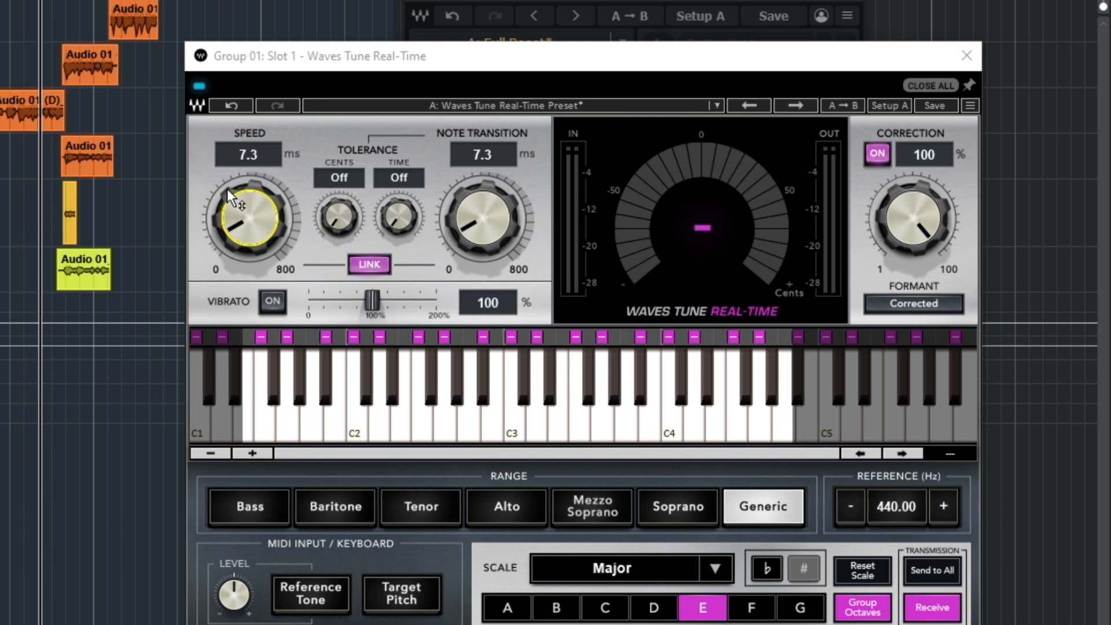
mouse_move(233, 206)
left_mouse_down()
mouse_move(233, 237)
mouse_move(232, 190)
mouse_move(234, 206)
left_mouse_up()
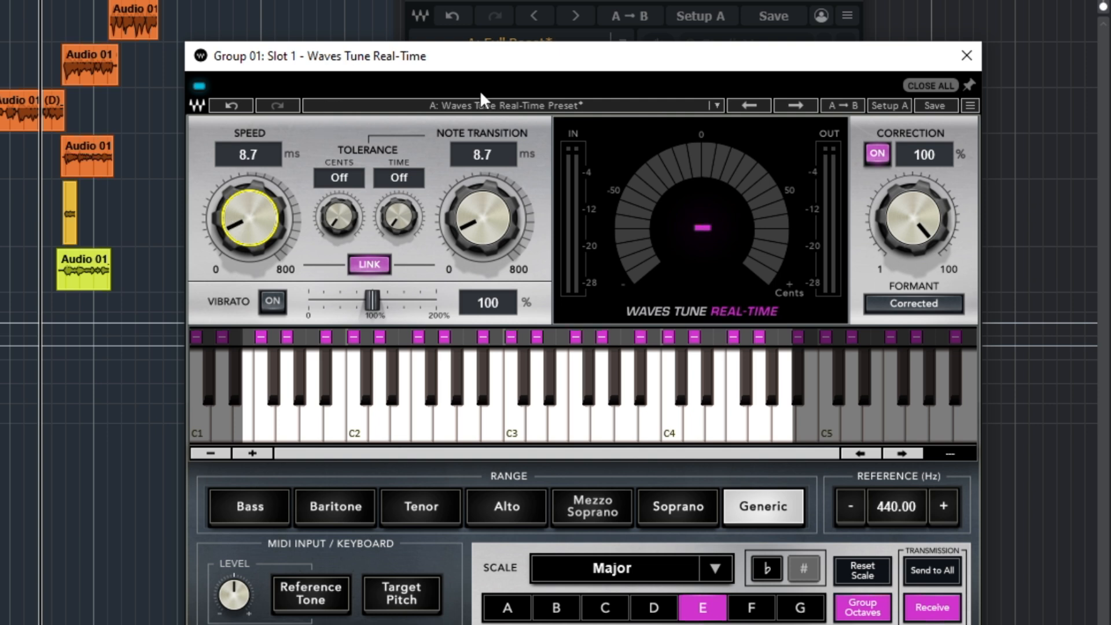
left_click_drag(292, 61, 241, 35)
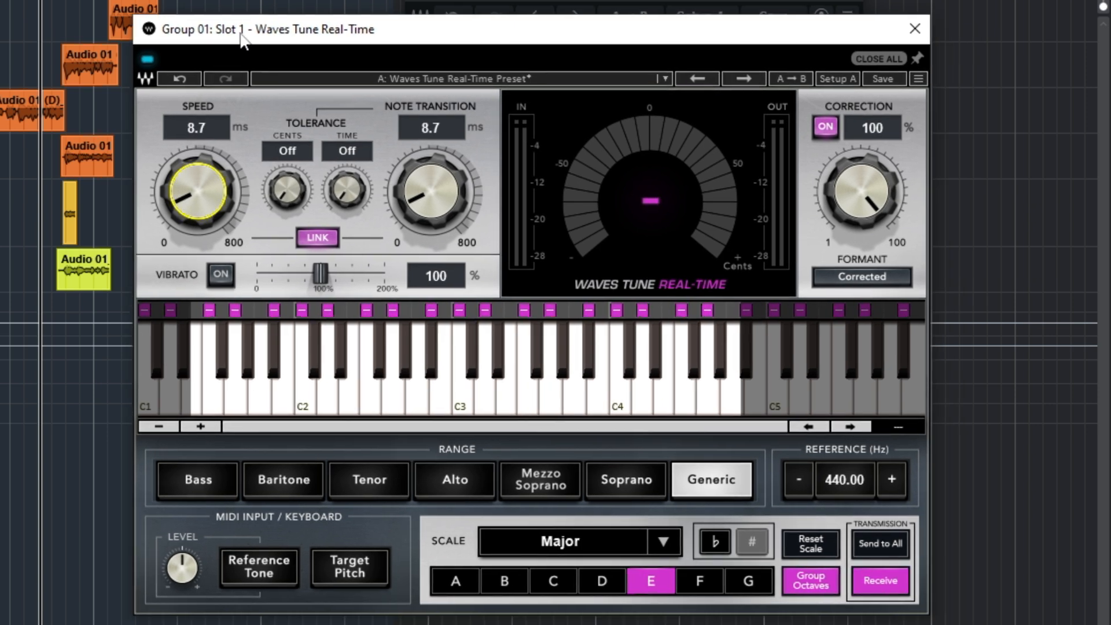
left_click_drag(193, 204, 193, 208)
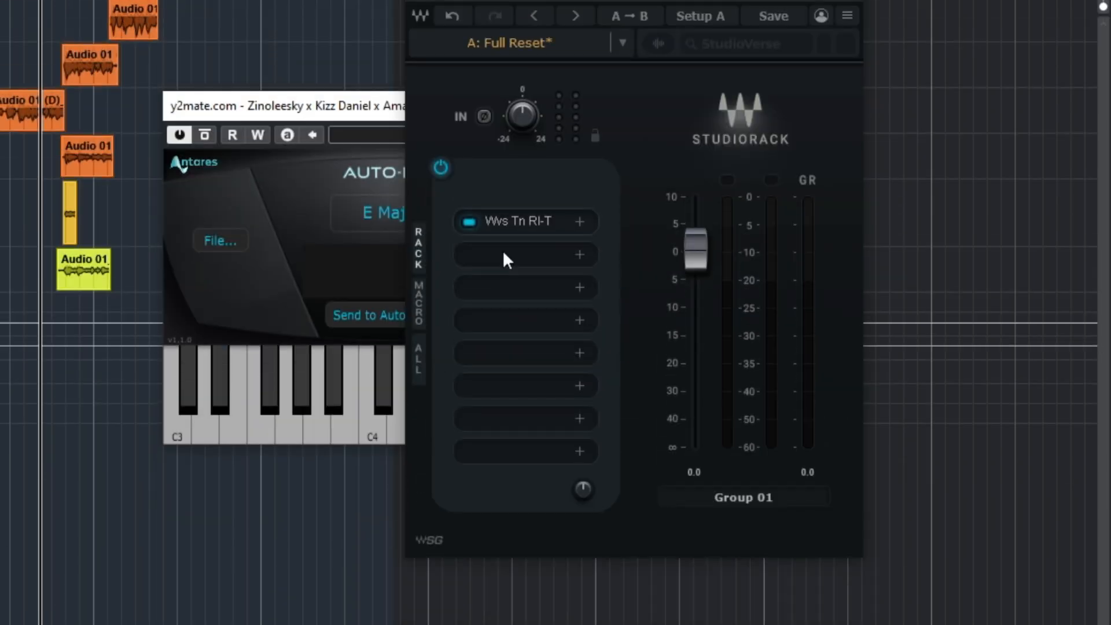
Add the NS1 noise suppressor to the second rack slot and set its suppression fader to about 9.1.
left_click(497, 253)
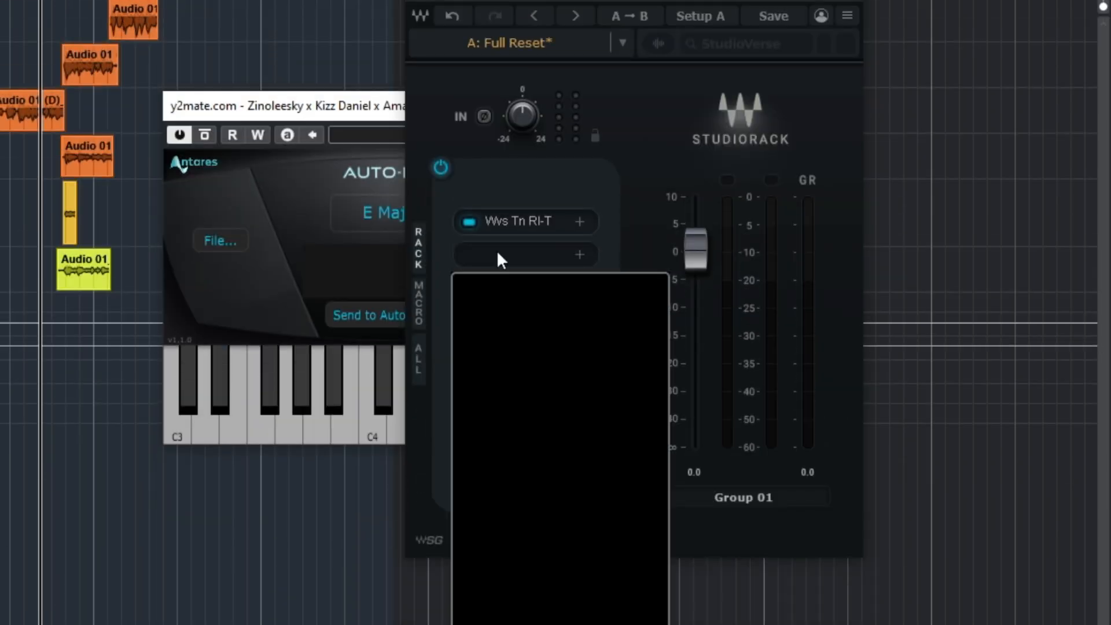
type("ns1")
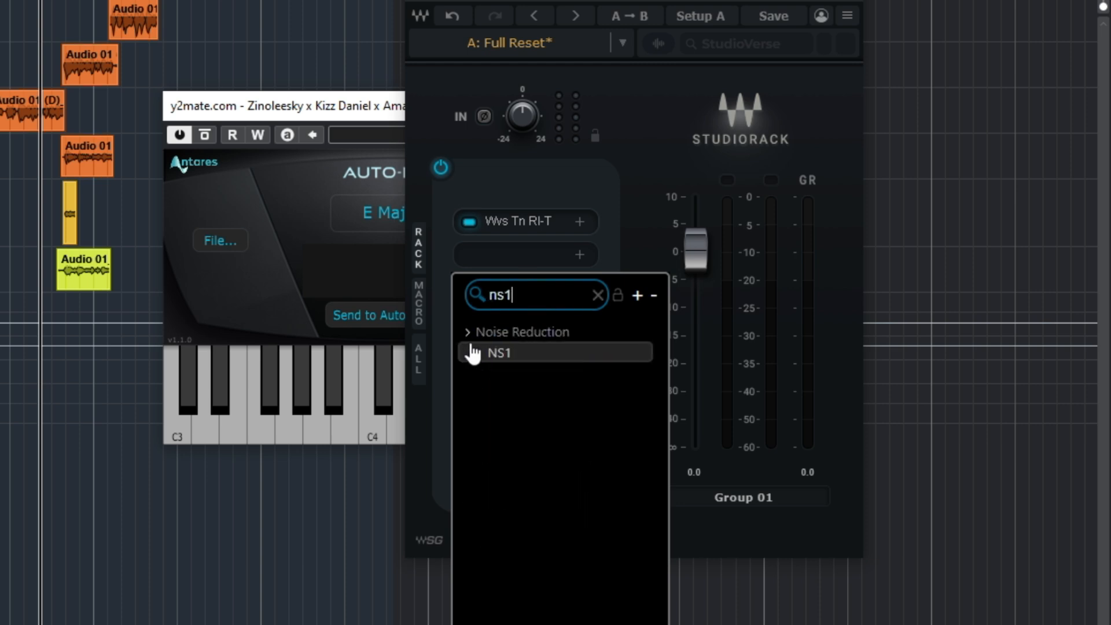
left_click(498, 353)
left_click_drag(324, 110, 305, 86)
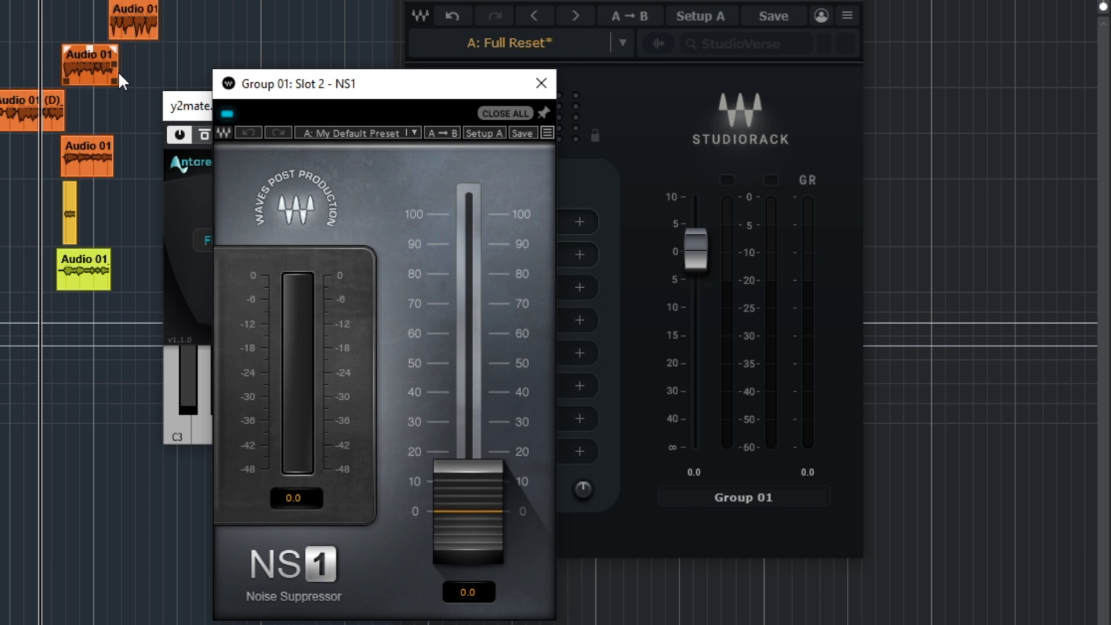
left_click_drag(448, 513, 487, 491)
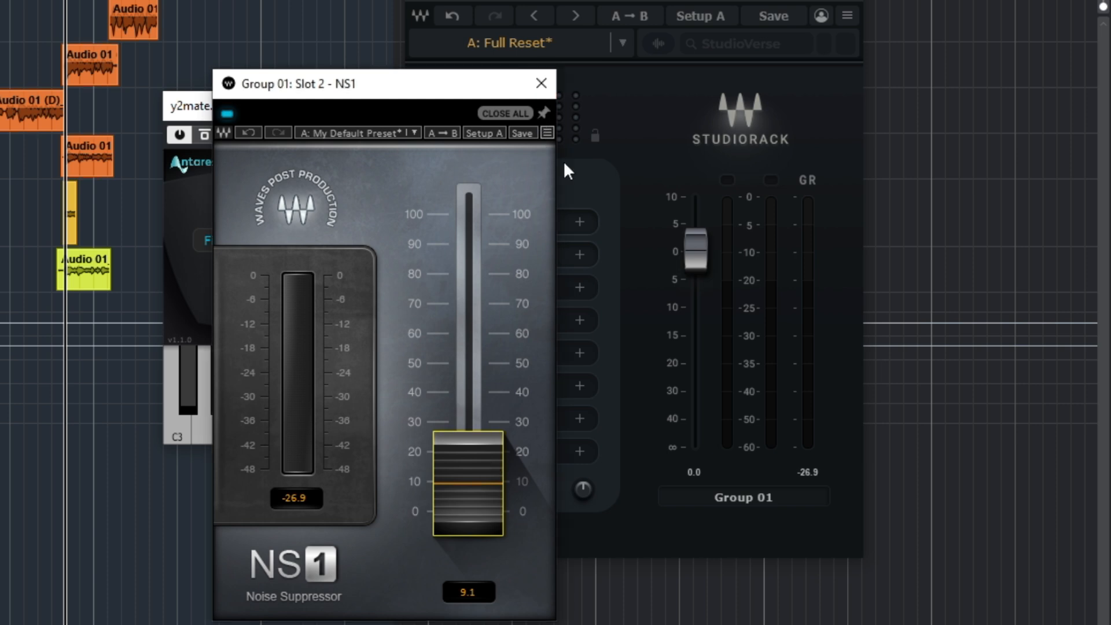
left_click(540, 84)
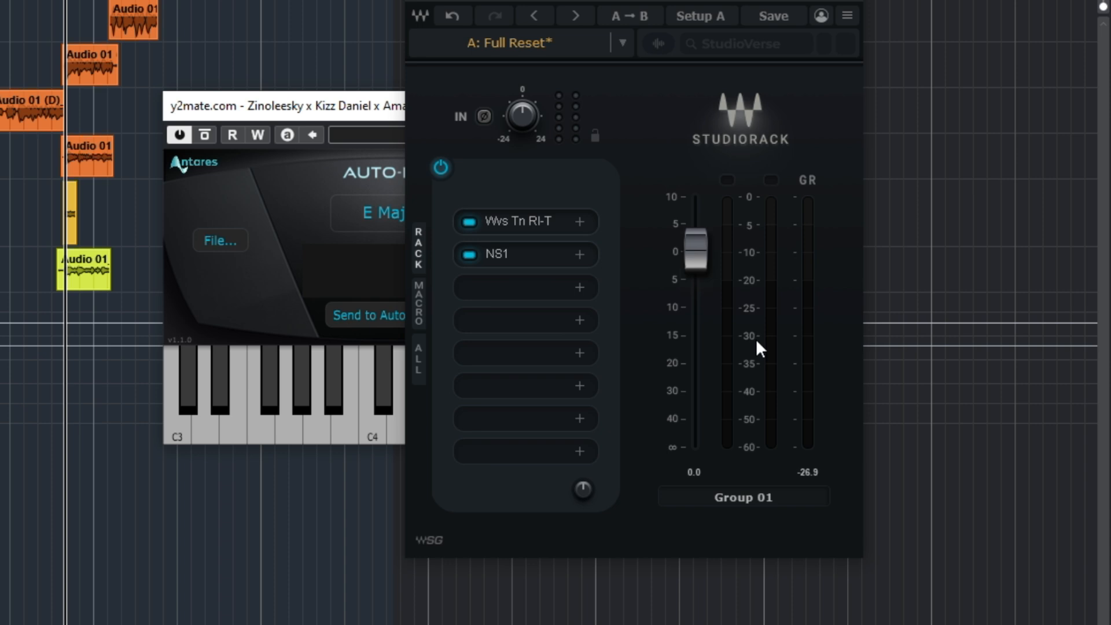
Add the F6-RTA equalizer to the third rack slot and place its window clear of the audio clips.
left_click(488, 288)
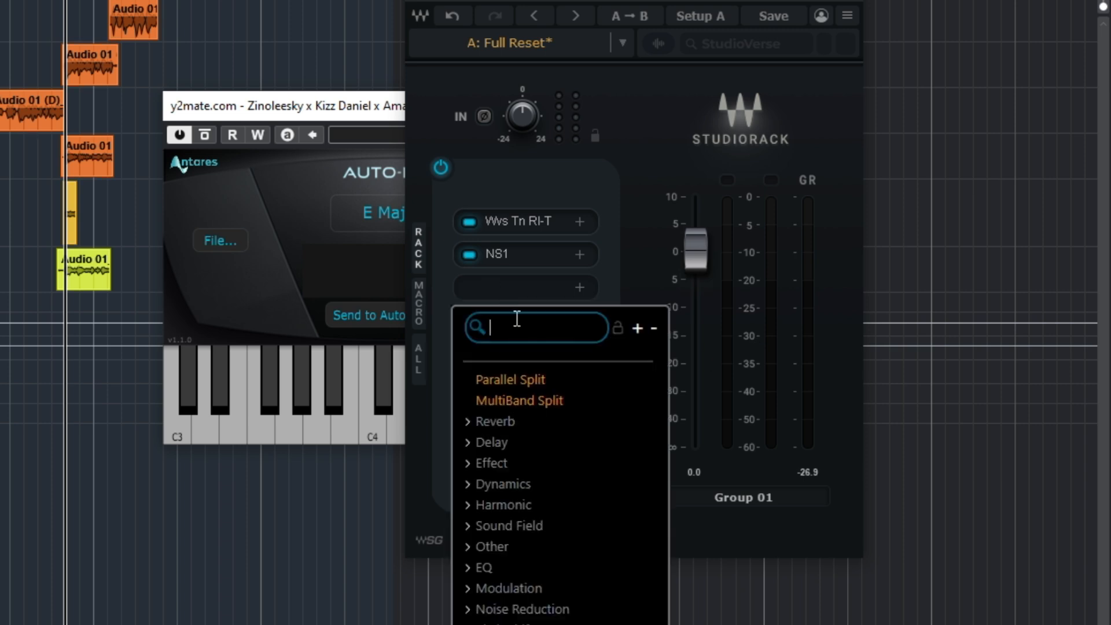
type("f6")
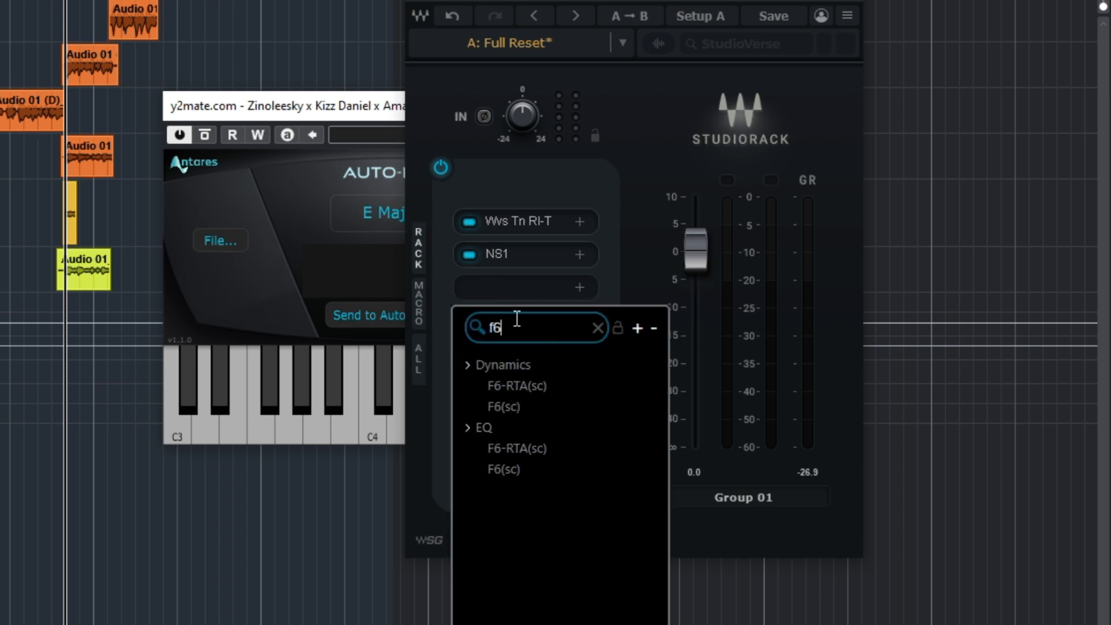
left_click(512, 448)
left_click_drag(476, 50, 574, 51)
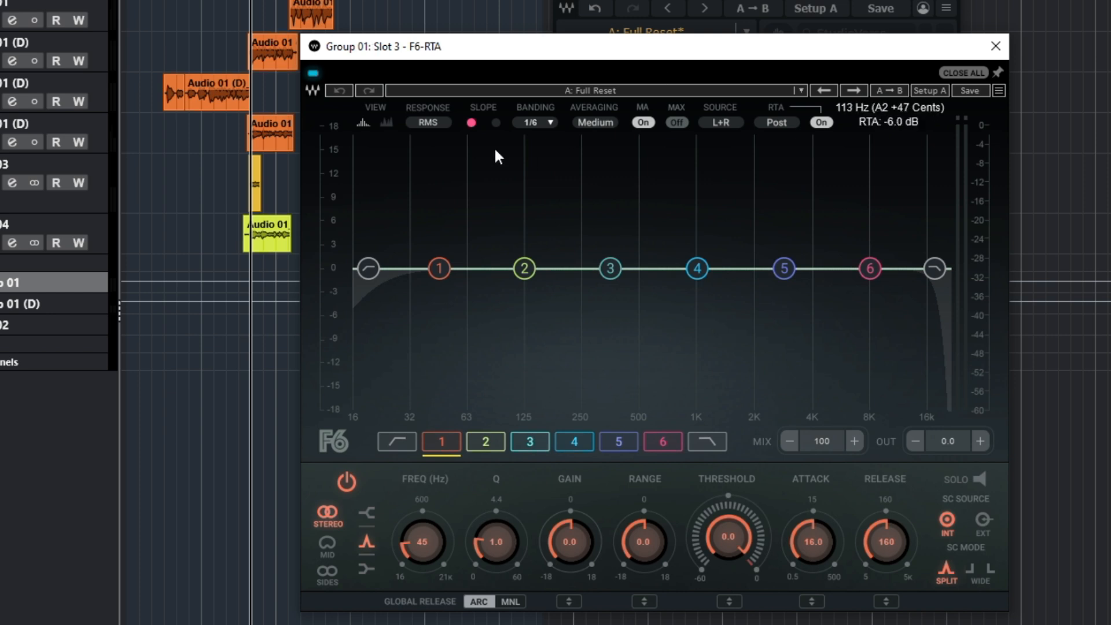
left_click_drag(484, 56, 554, 55)
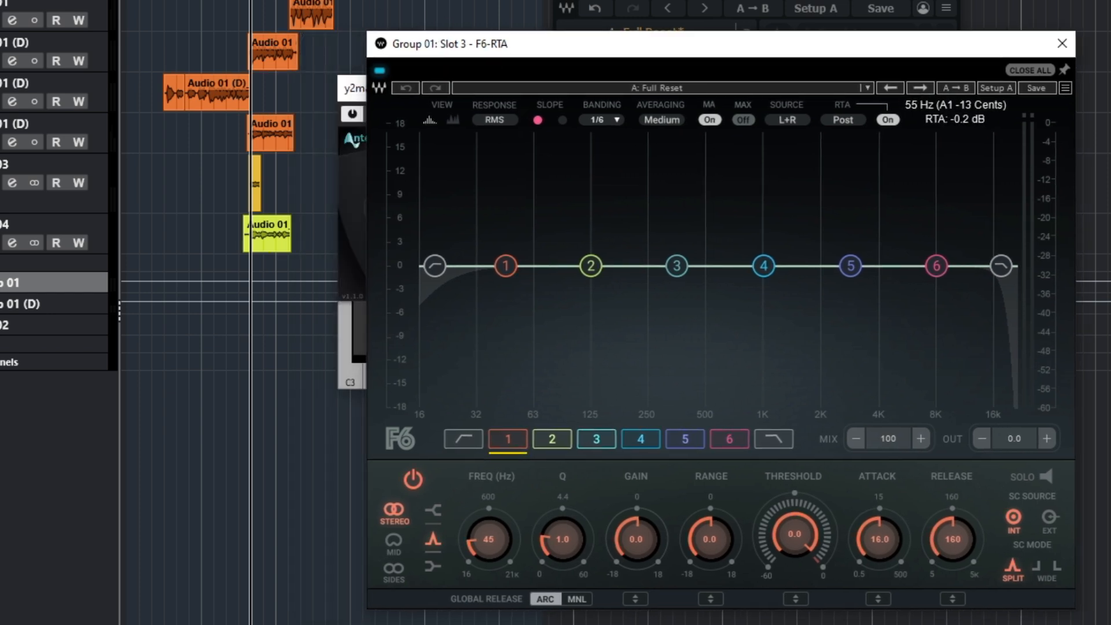
Play the vocal from its start and set the F6 high-pass filter to about 202 Hz at 12 dB/Oct.
left_click_drag(199, 0, 182, 0)
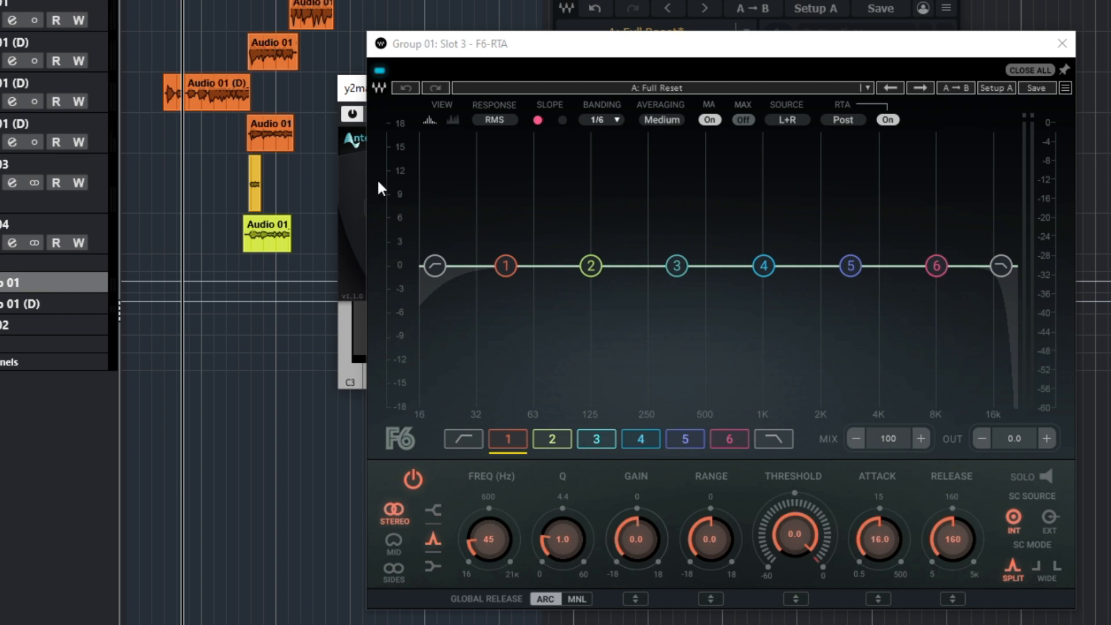
left_click_drag(435, 265, 605, 266)
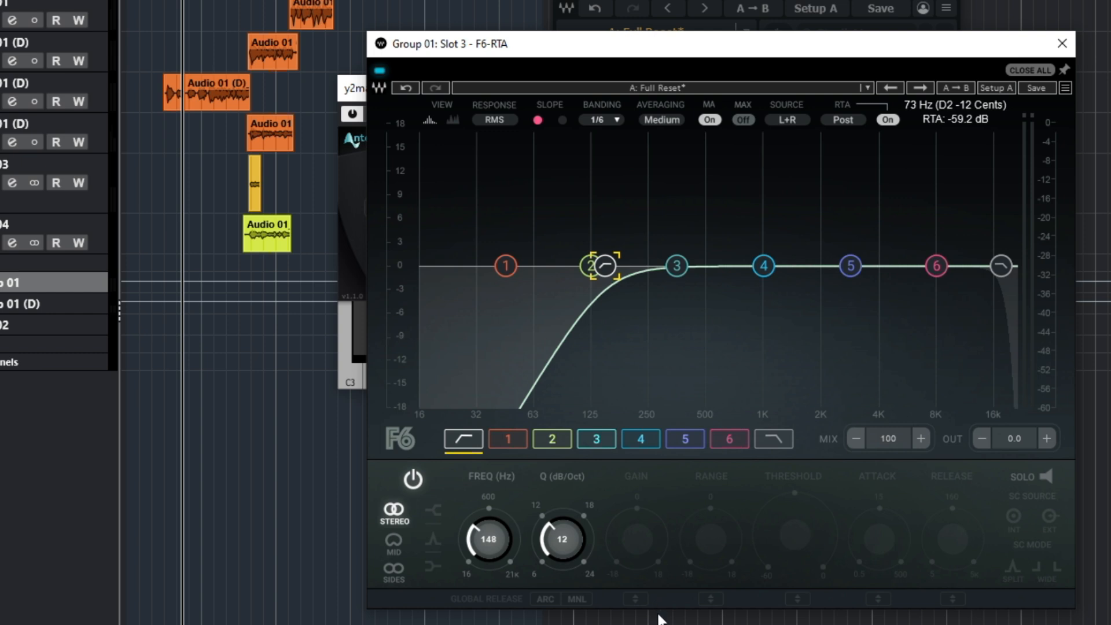
key("space")
mouse_move(594, 265)
left_mouse_down()
mouse_move(893, 265)
mouse_move(599, 266)
left_mouse_up()
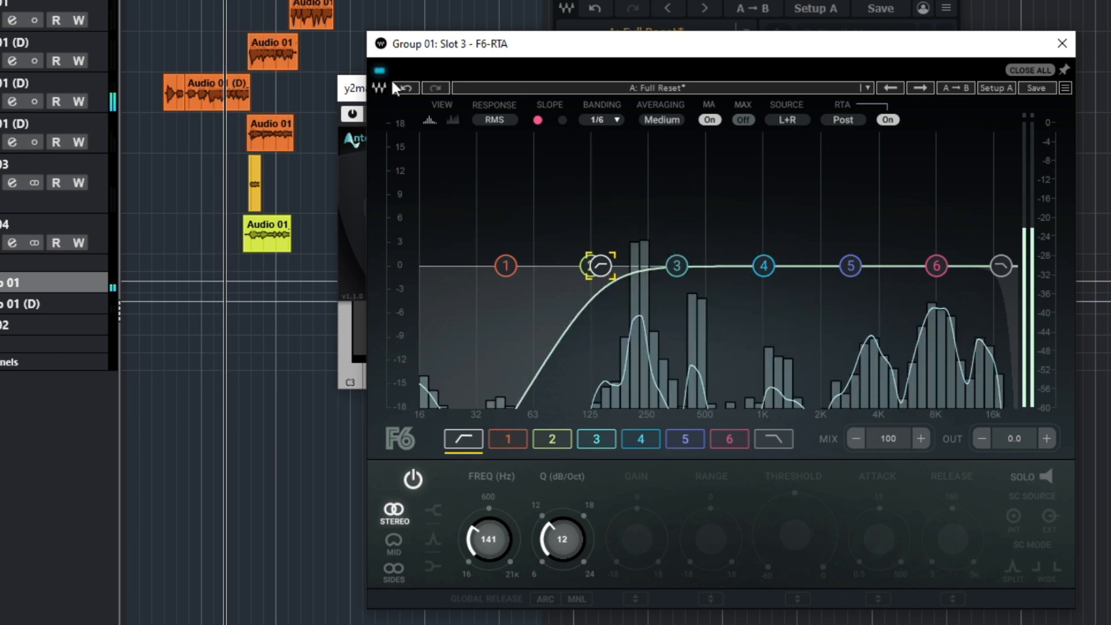
left_click_drag(595, 265, 632, 266)
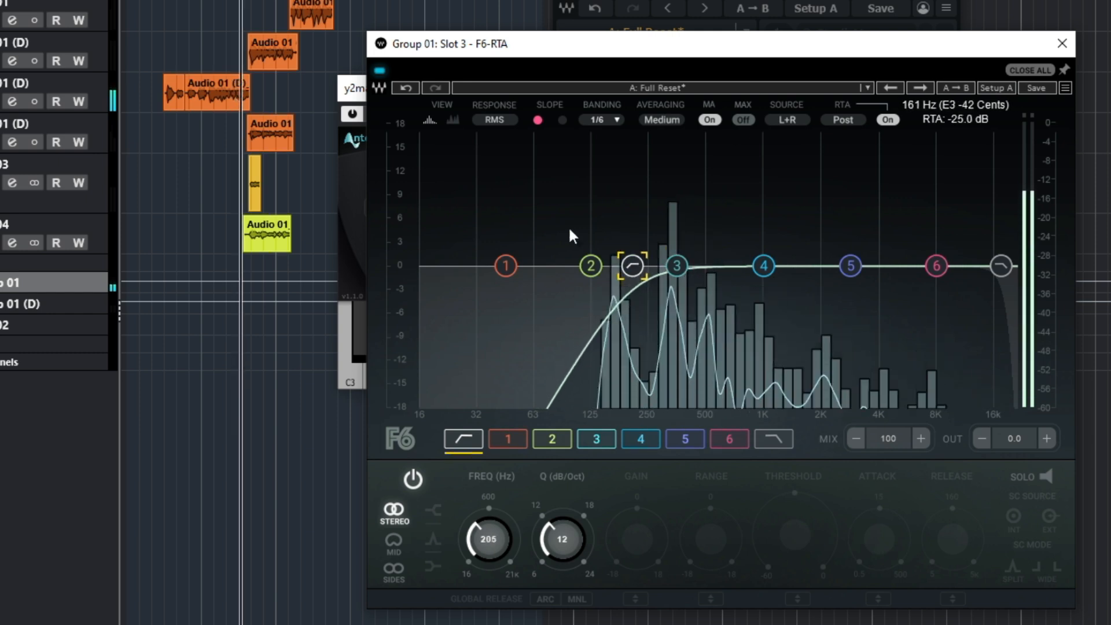
left_click(269, 397)
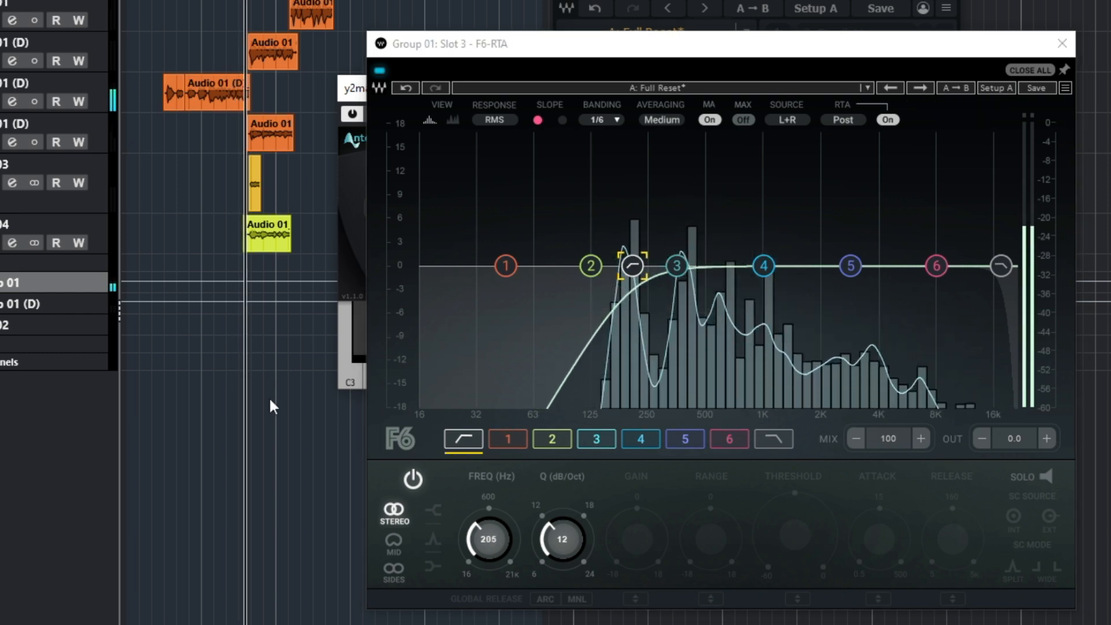
left_click_drag(582, 55, 531, 78)
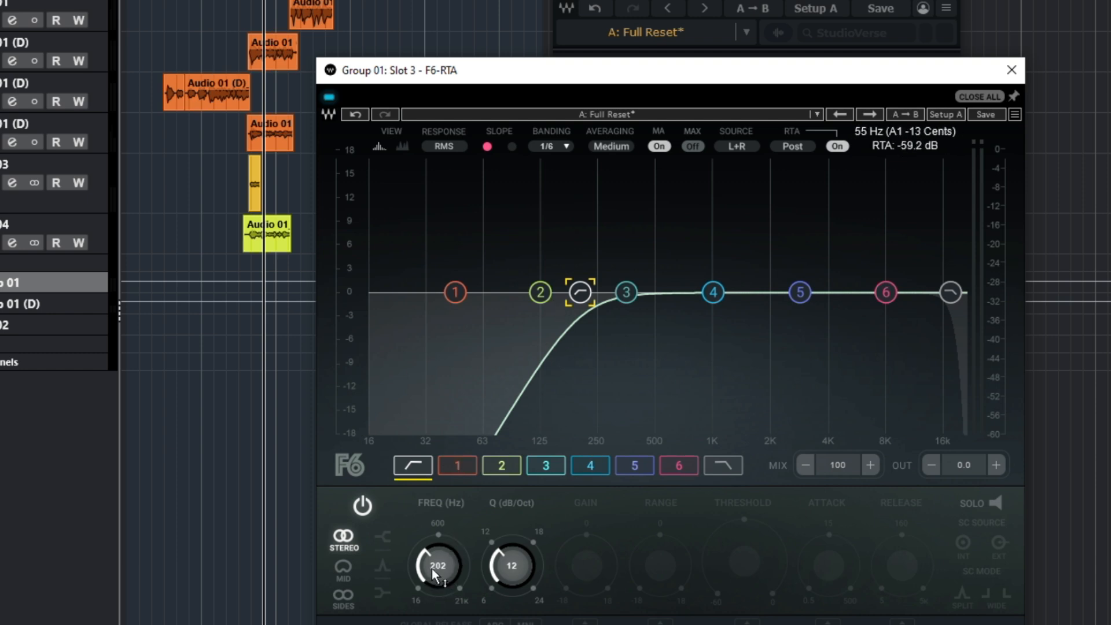
Cut F6 band 3 by about 3 dB at 422 Hz with a Q of 2.9, and dip band 4 slightly near 250 Hz.
left_click_drag(514, 78, 387, 60)
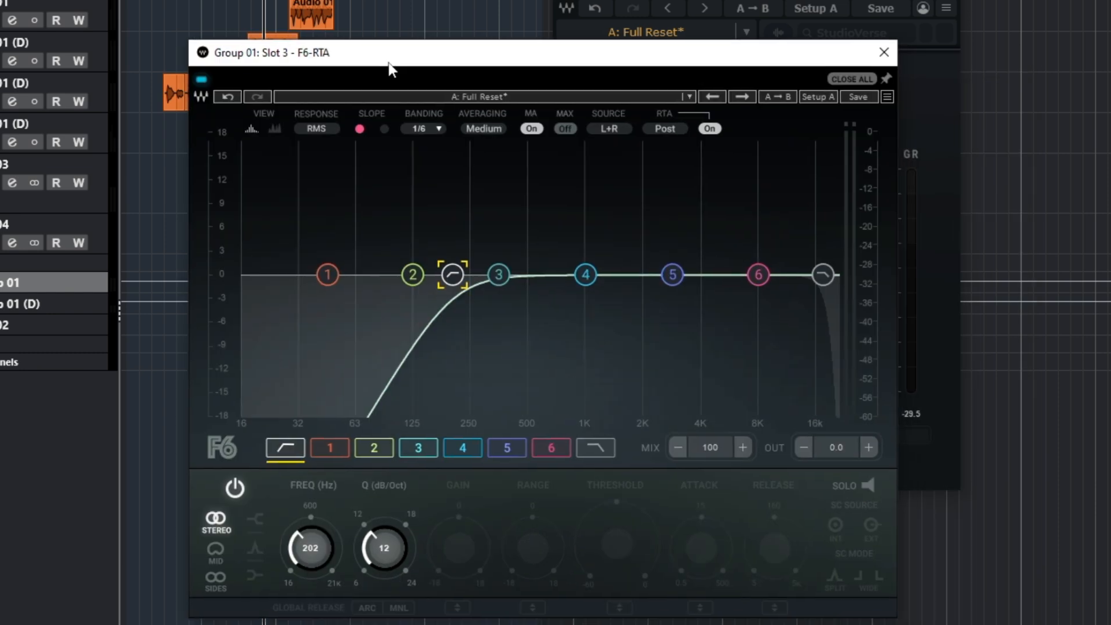
mouse_move(498, 274)
left_mouse_down()
mouse_move(513, 133)
mouse_move(684, 133)
mouse_move(506, 132)
mouse_move(501, 300)
mouse_move(485, 276)
left_mouse_up()
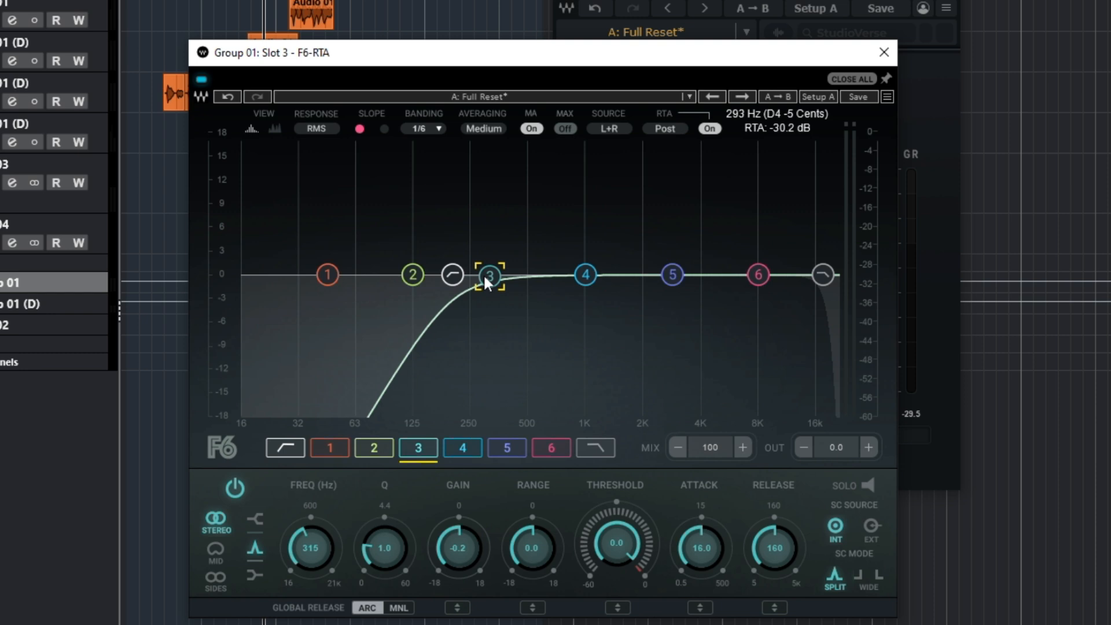
left_click_drag(483, 273, 623, 271)
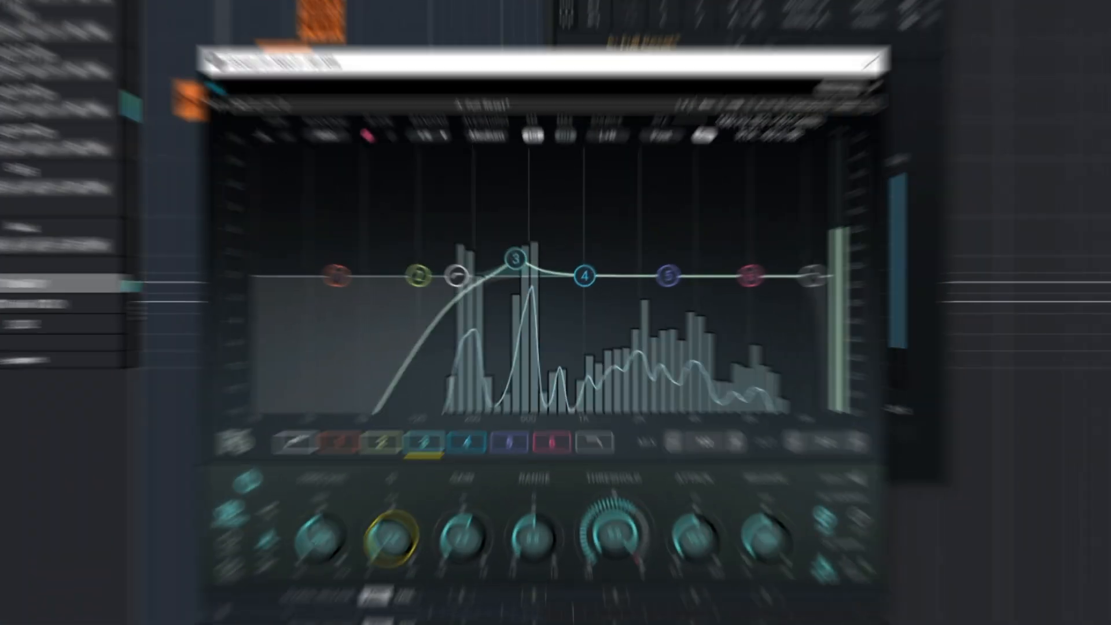
left_click_drag(515, 258, 513, 140)
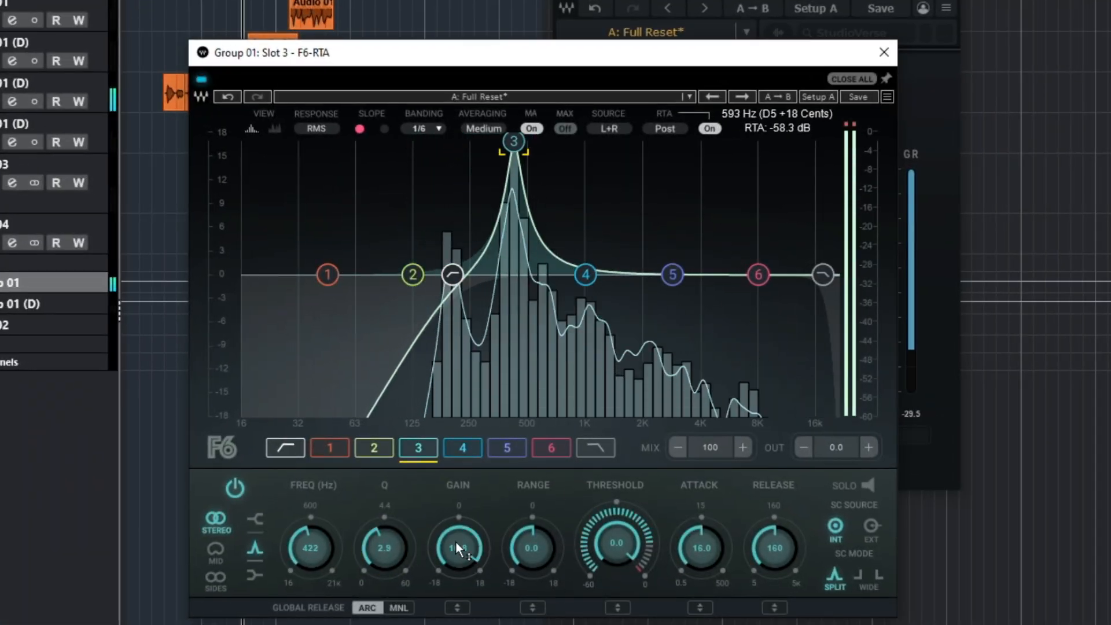
left_click_drag(455, 540, 456, 585)
left_click_drag(585, 274, 466, 293)
Sweep F6 band 5 to 3079 Hz and cut it by 3 dB with a Q of 4.4.
mouse_move(673, 274)
left_mouse_down()
mouse_move(671, 285)
mouse_move(672, 266)
left_mouse_up()
left_click_drag(384, 547, 384, 517)
left_click_drag(672, 266, 678, 136)
left_click_drag(458, 548, 458, 608)
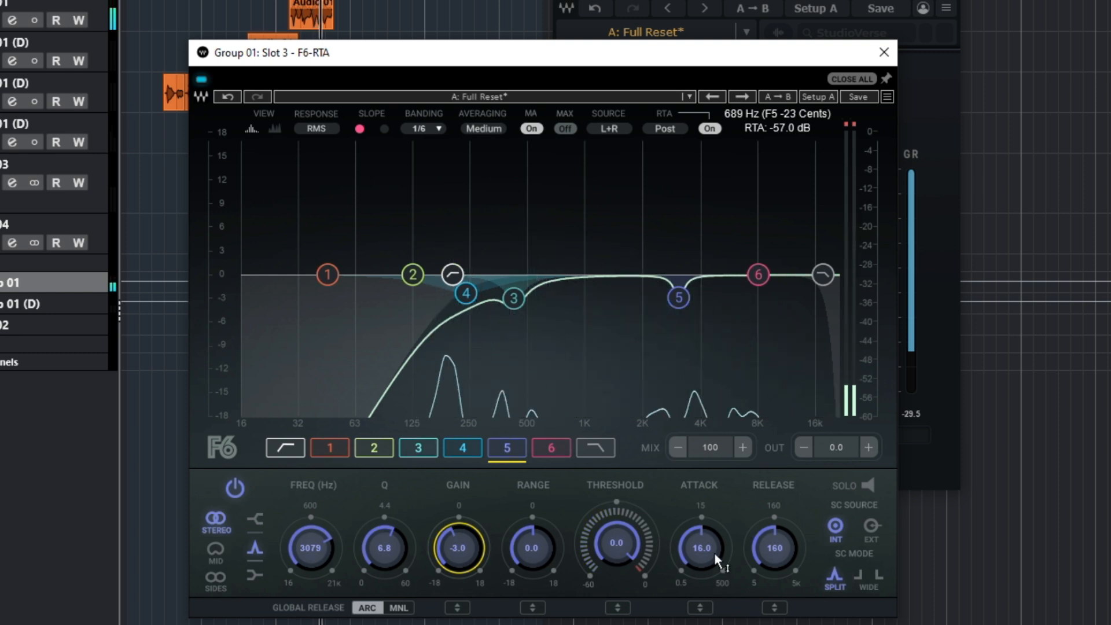
left_click_drag(384, 548, 384, 557)
left_click(209, 1)
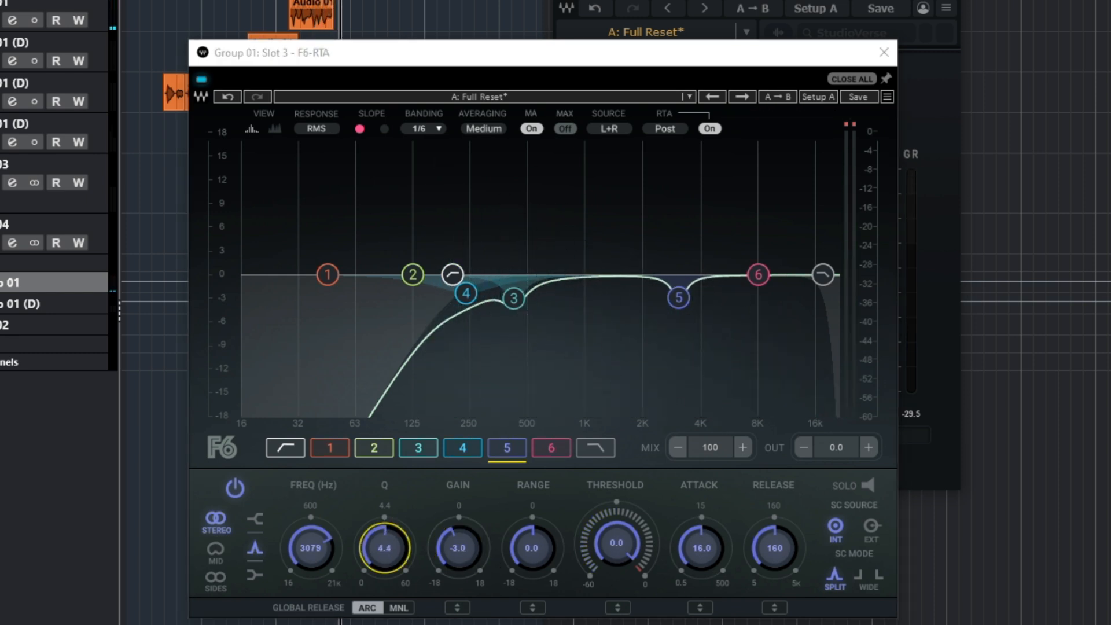
Dip F6 band 2 slightly near 575 Hz and enable the low-pass filter at 17500 Hz with a 12 dB/Oct slope.
left_click_drag(413, 275, 600, 262)
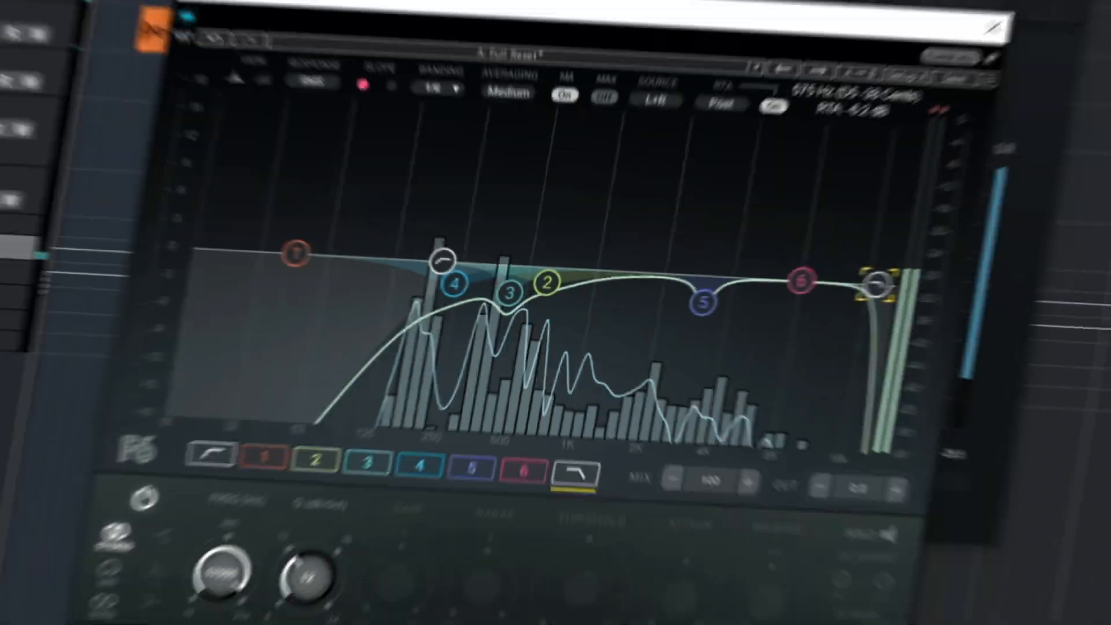
Compare the playing vocal with the F6 equalizer bypassed and engaged.
left_click(200, 78)
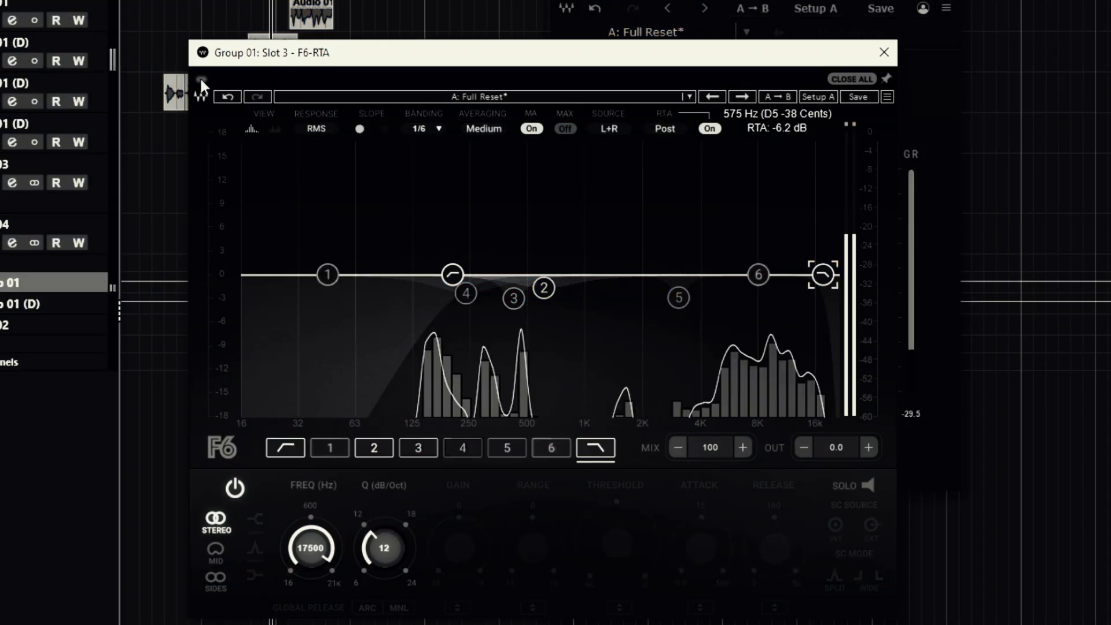
left_click(201, 79)
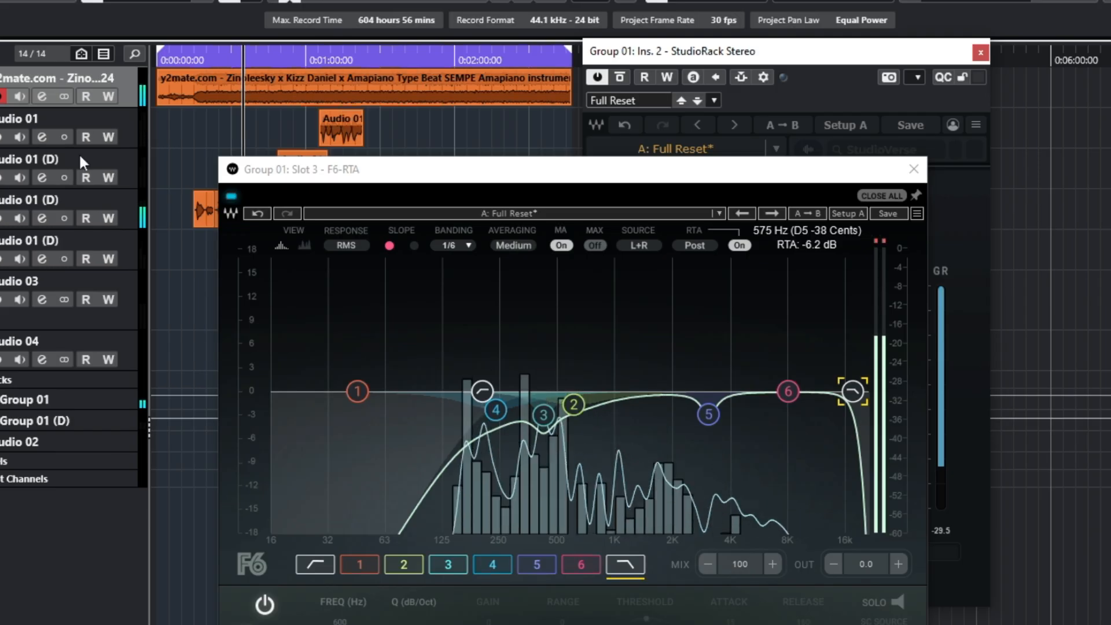
left_click(230, 195)
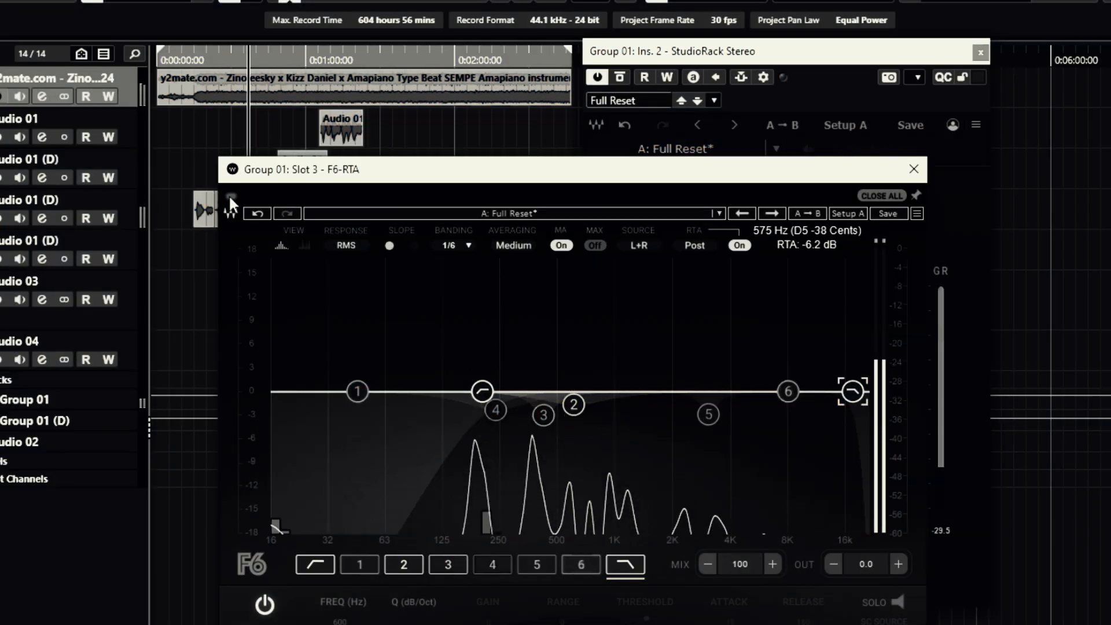
left_click(230, 196)
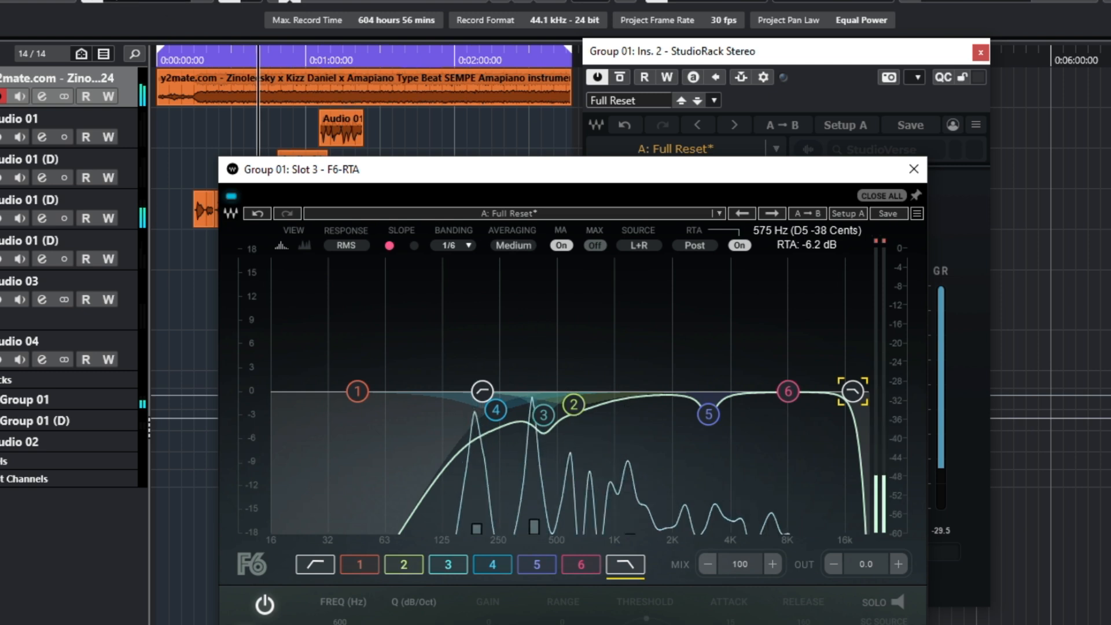
left_click(63, 0)
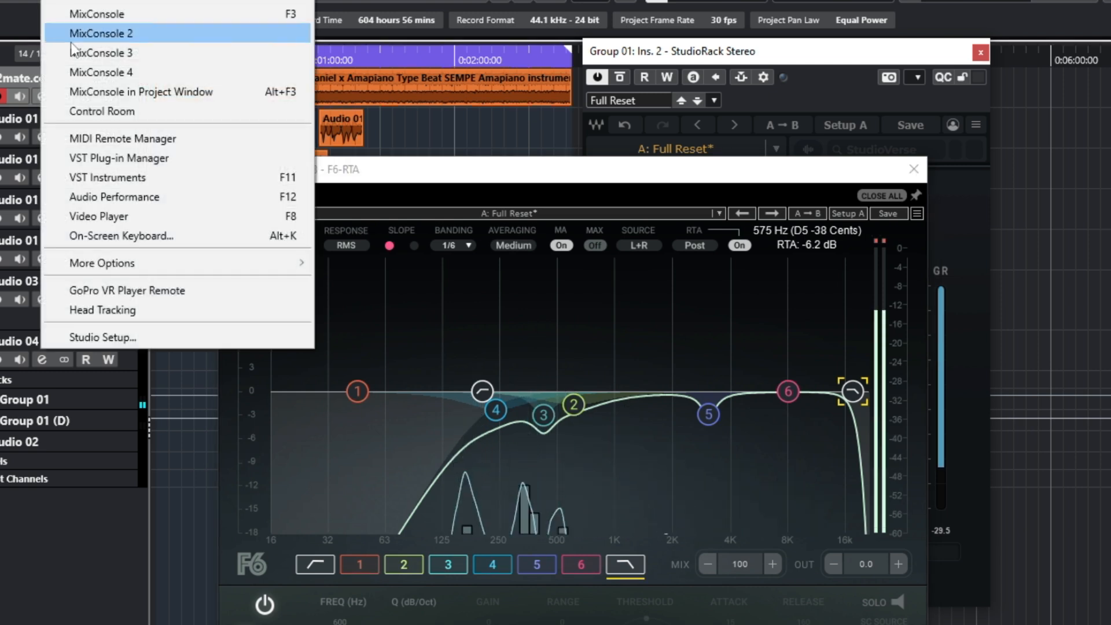
left_click(439, 135)
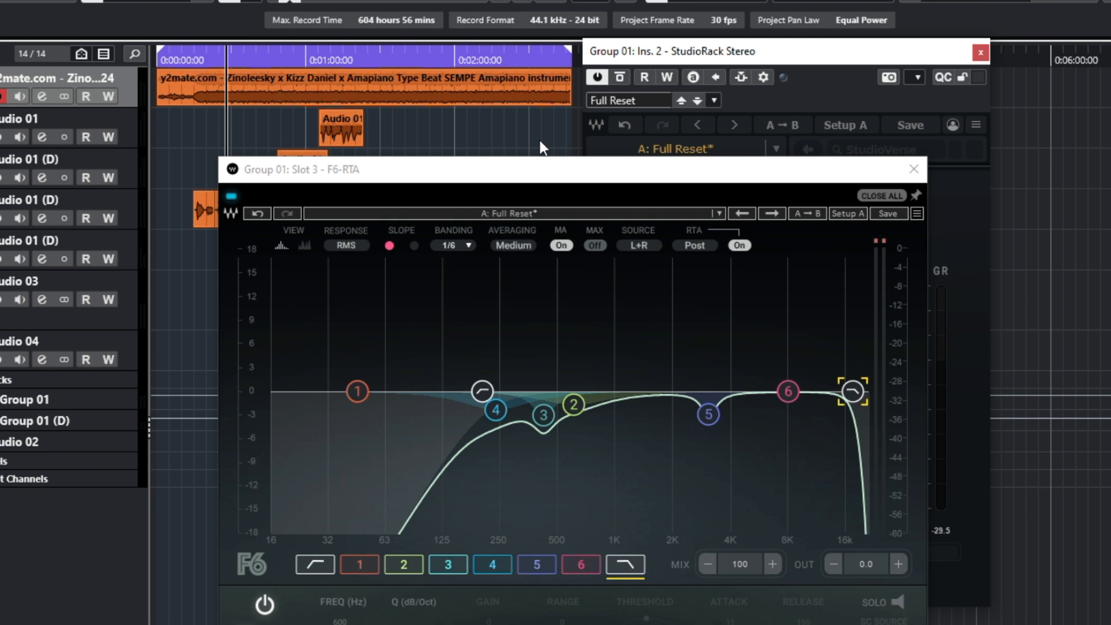
Raise the F6 window and review the settings of bands 4, 3 and 5 and the low-pass filter.
left_click_drag(542, 169, 585, 101)
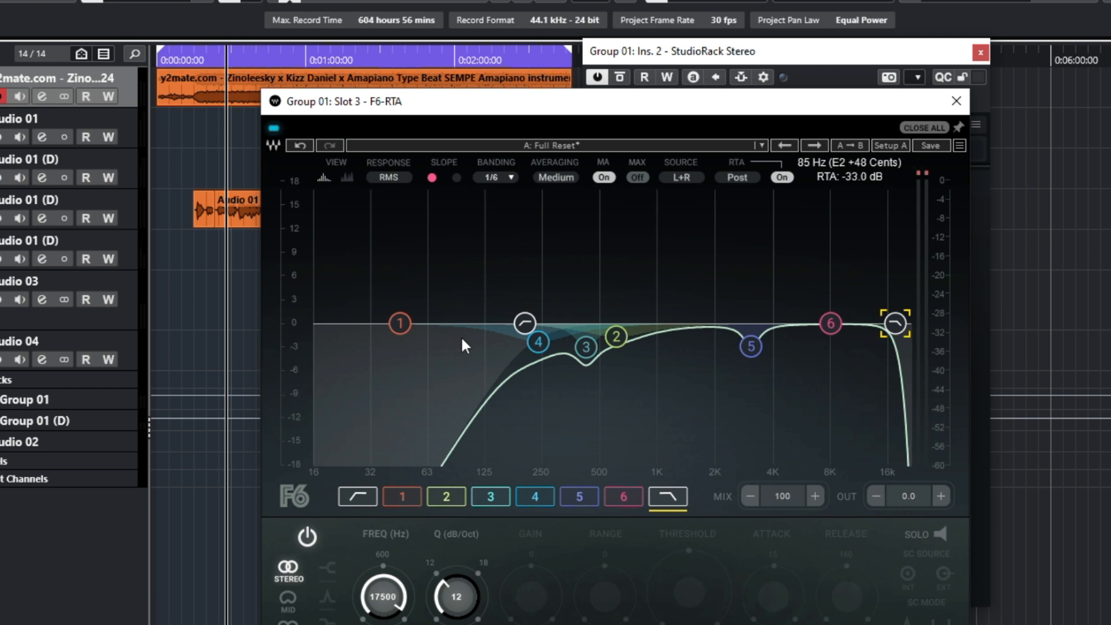
left_click(541, 344)
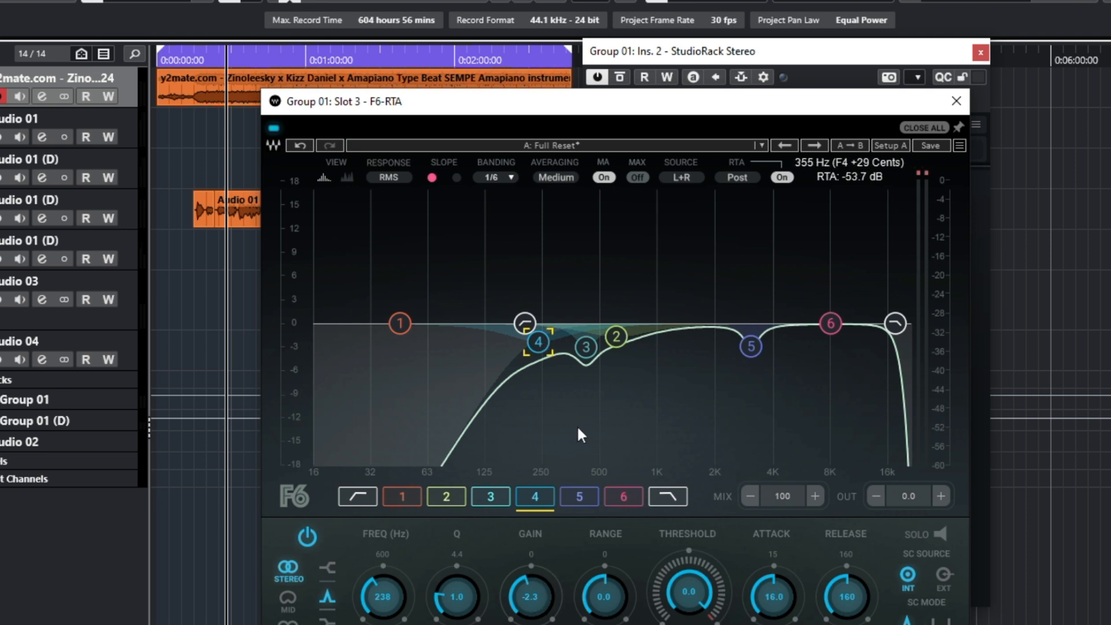
left_click(586, 352)
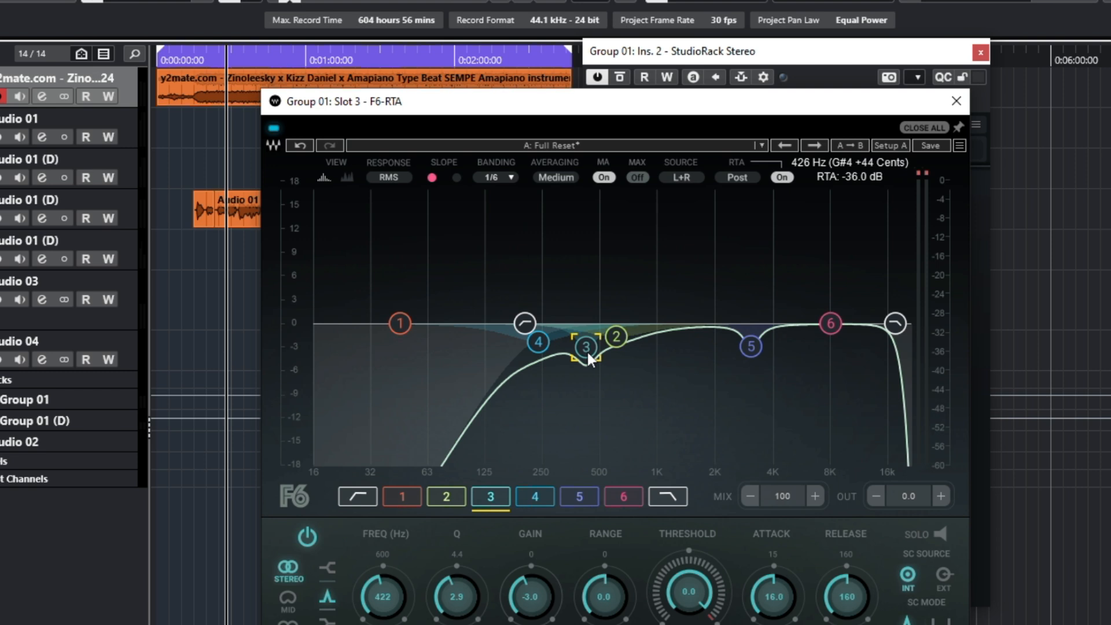
left_click(750, 347)
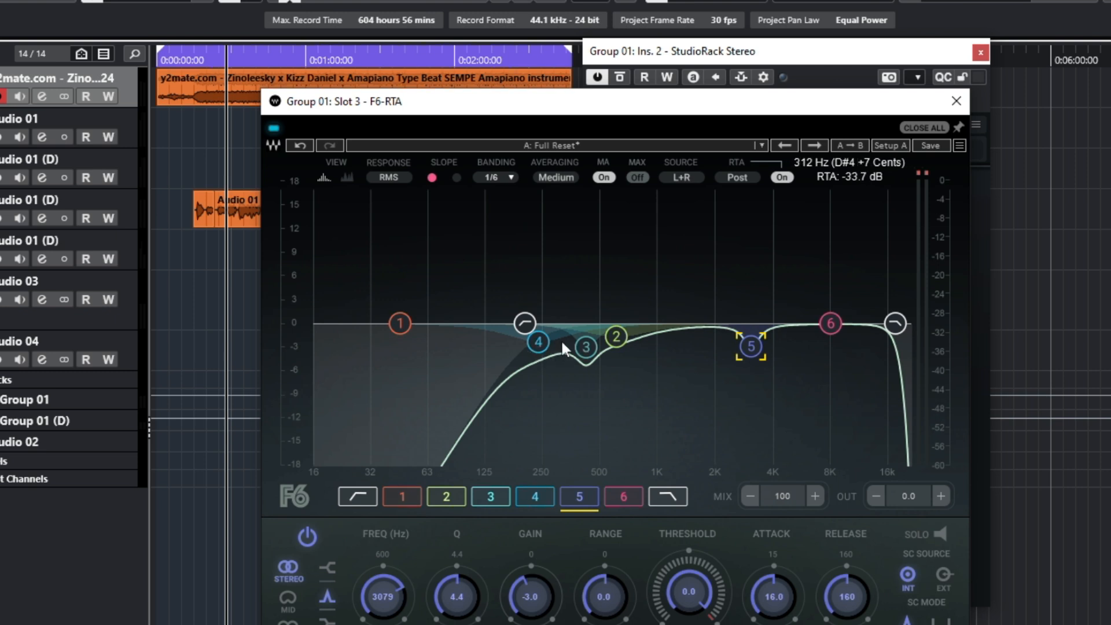
left_click(904, 330)
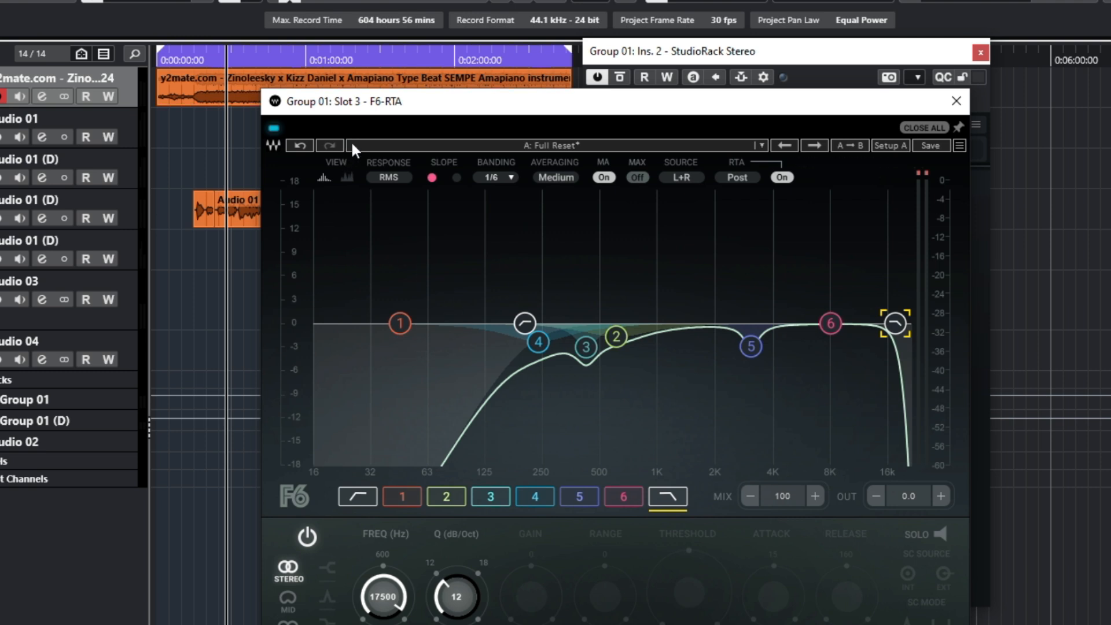
Move the F6 window clear of the audio clips and play back the vocal with the equalizer bypassed and engaged.
left_click_drag(361, 107, 482, 124)
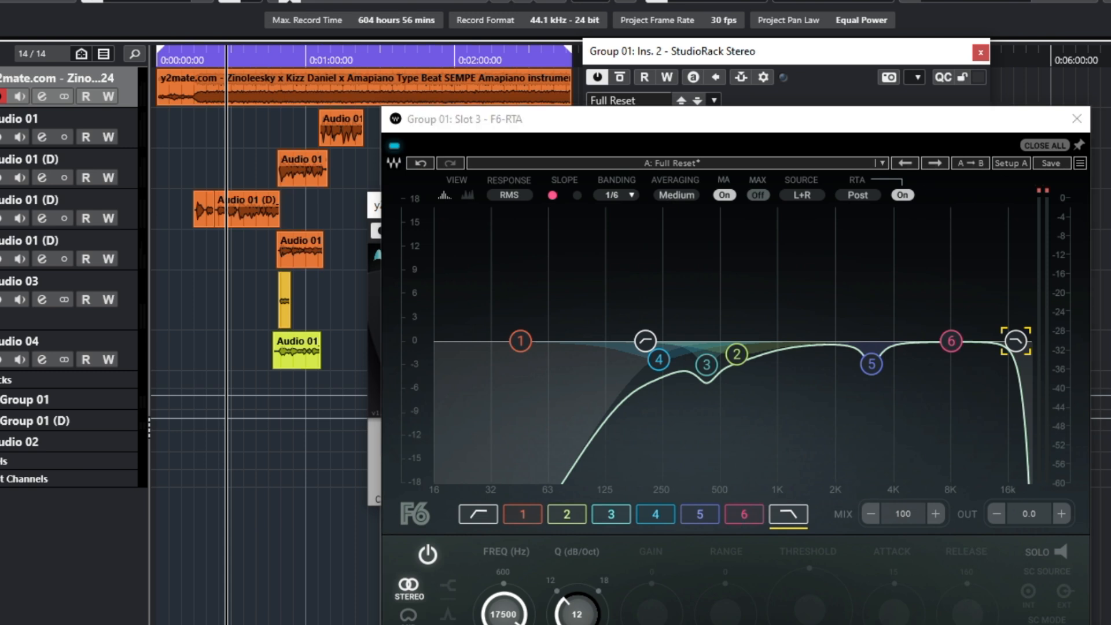
key("space")
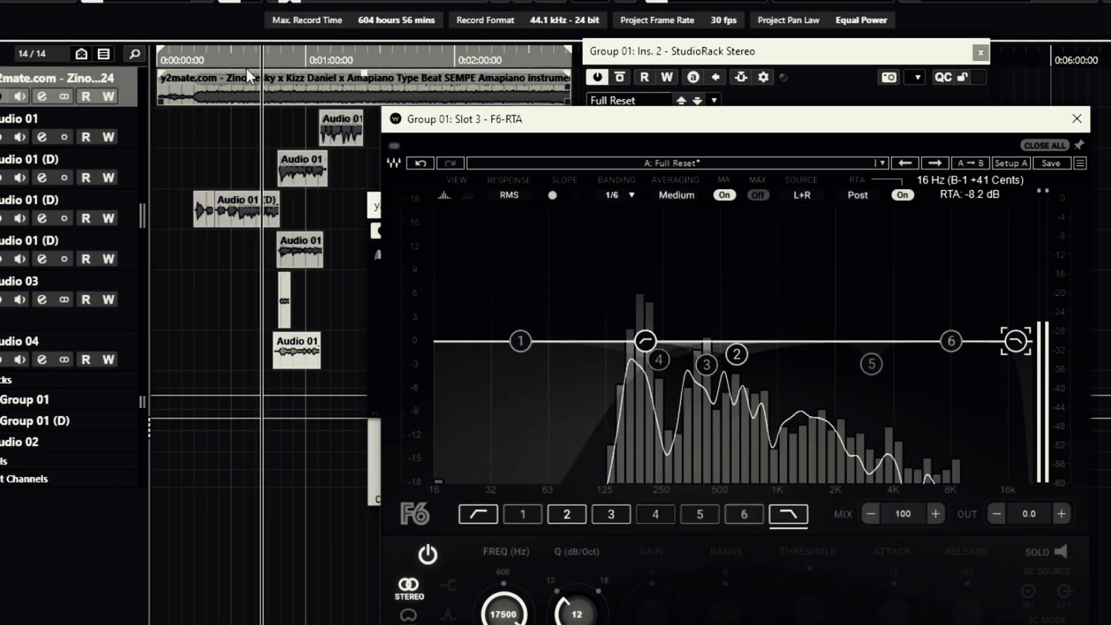
left_click(230, 58)
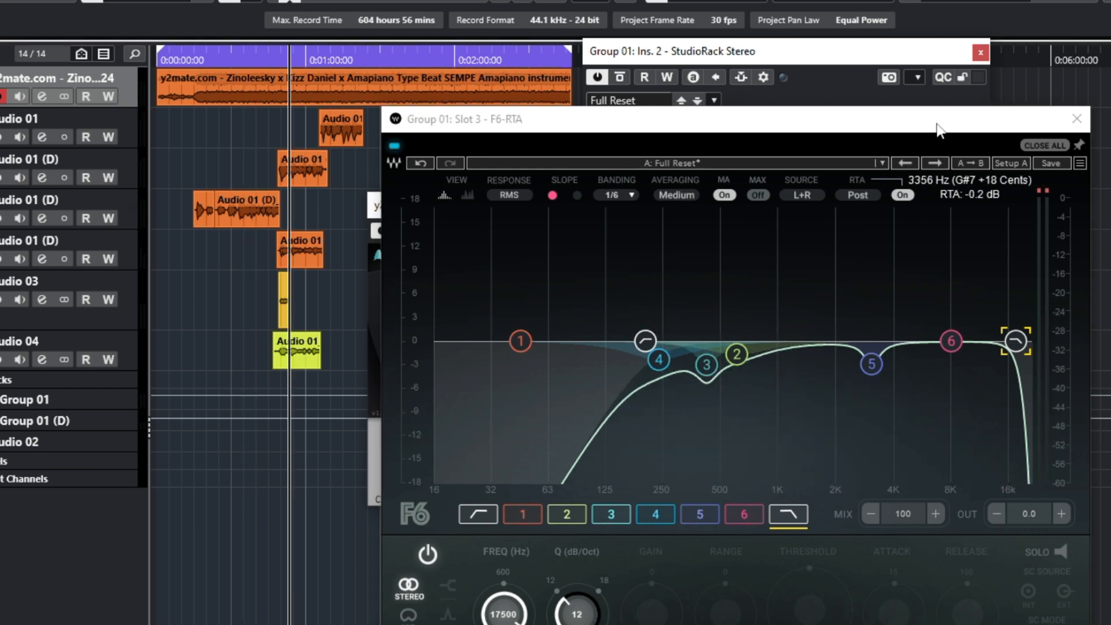
Close the F6 window, reposition StudioRack on the Group 01 track and reset its output clip indicators.
left_click_drag(936, 123, 818, 113)
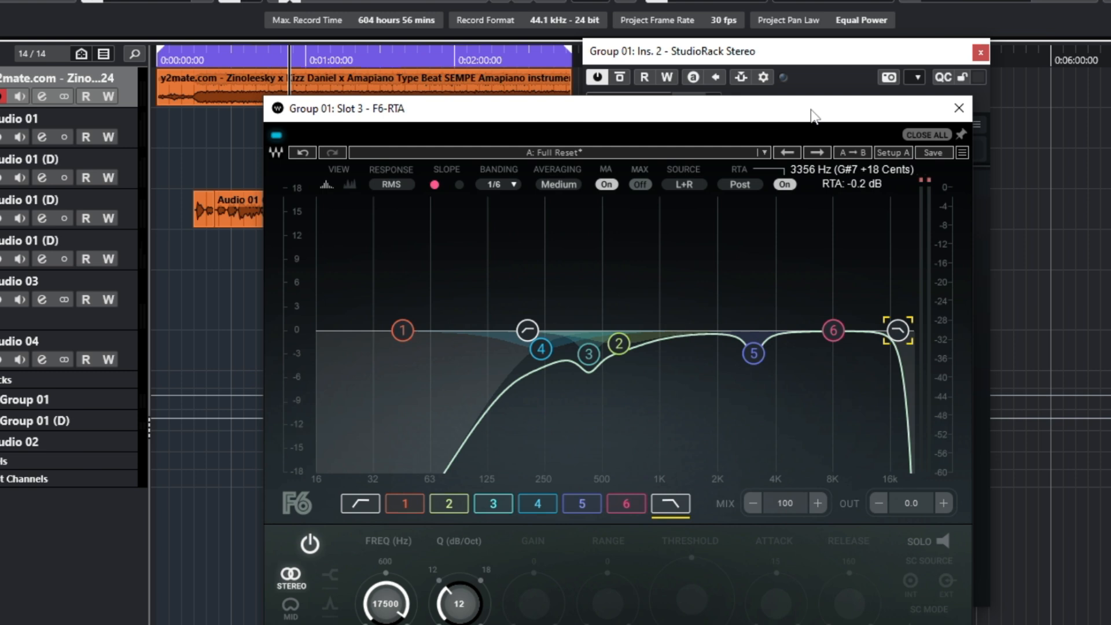
left_click(958, 108)
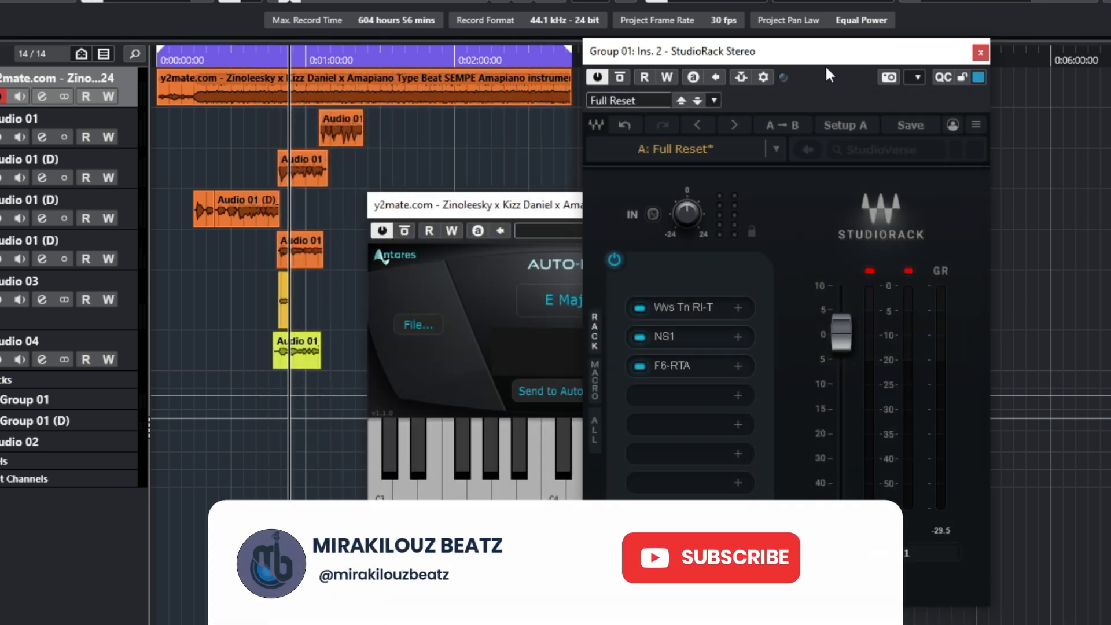
left_click_drag(776, 60, 669, 56)
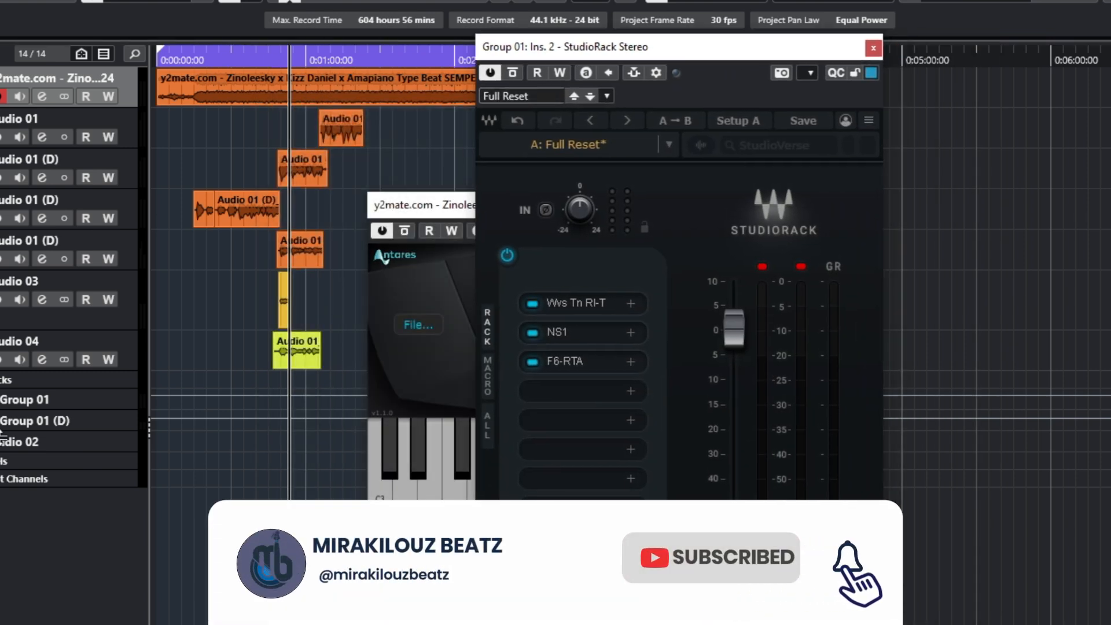
left_click(85, 399)
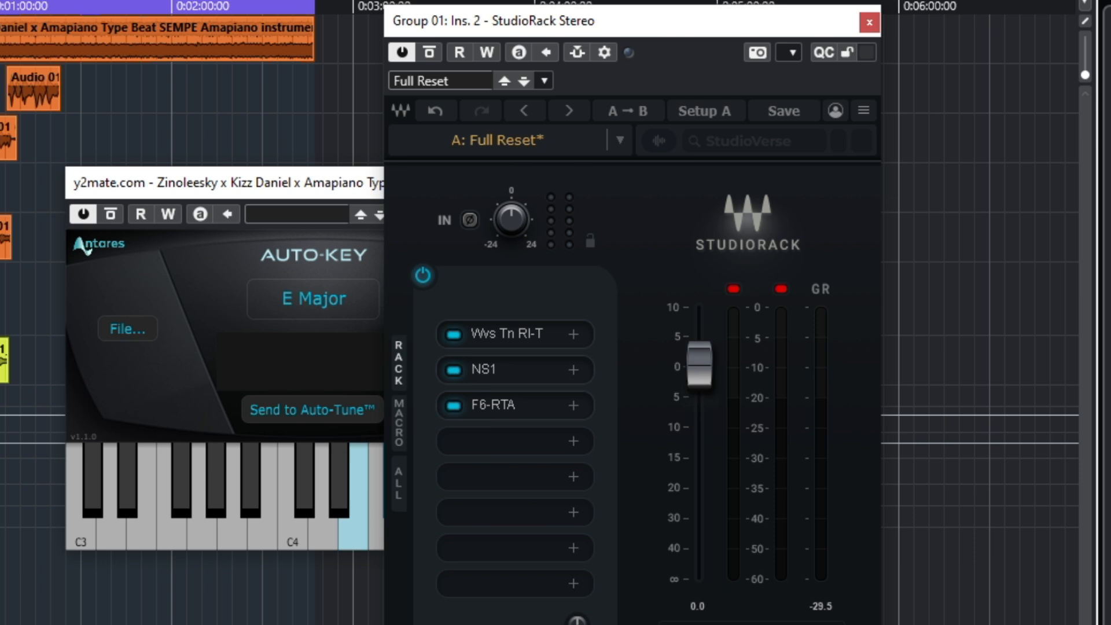
left_click(734, 290)
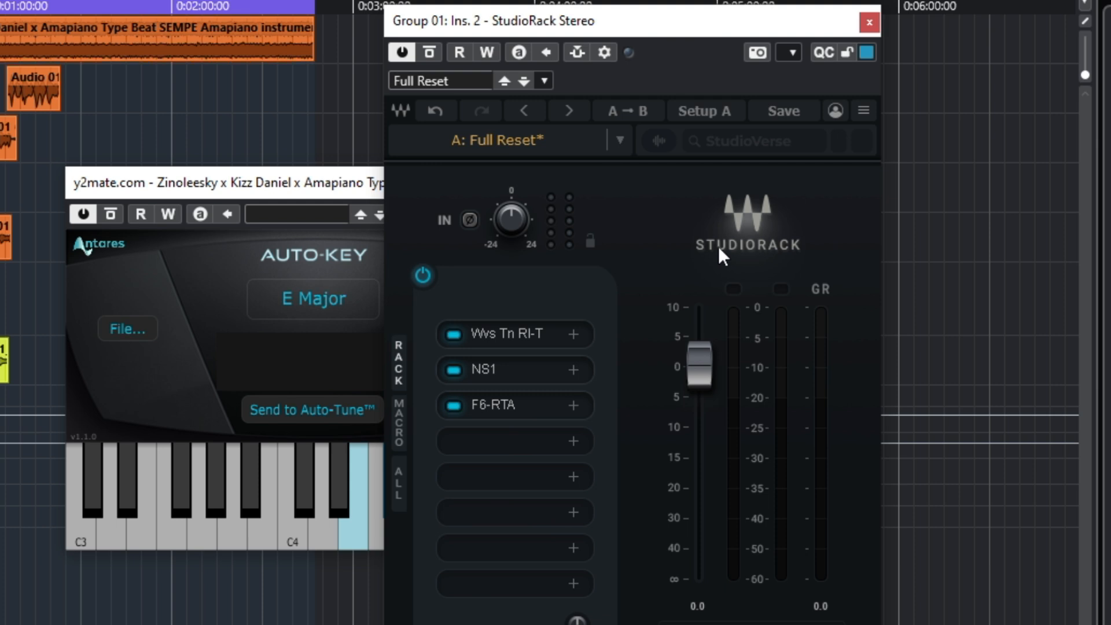
Add the CLA-2A compressor to the fourth rack slot.
left_click(1, 32)
left_click(495, 440)
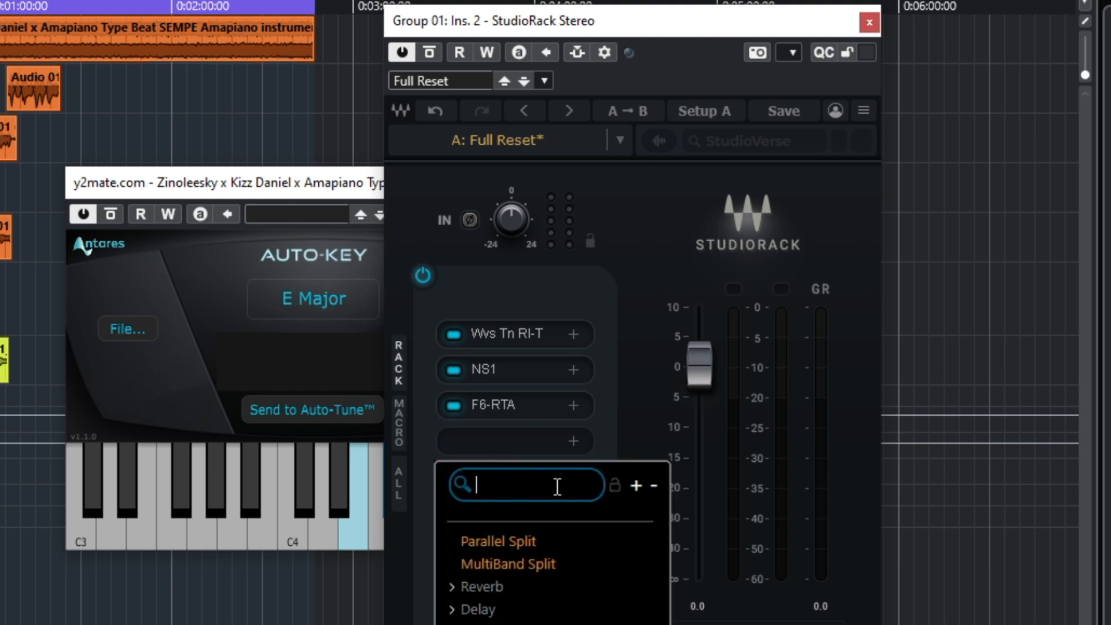
type("cl")
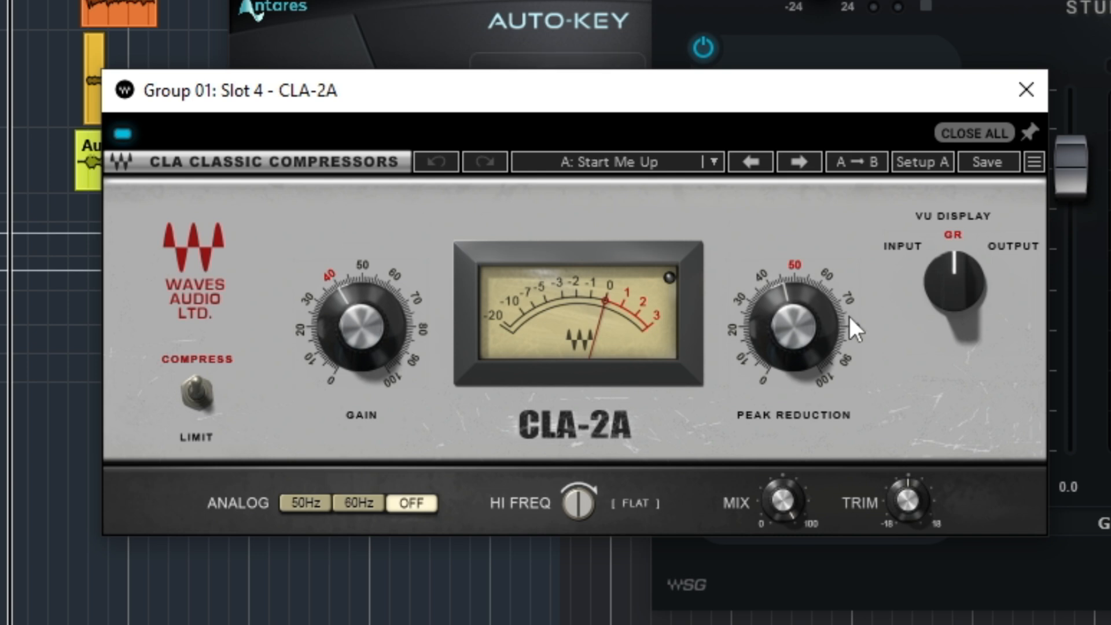
Set the CLA-2A peak reduction to about 60 and keep its gain at about 40.
mouse_move(816, 334)
left_mouse_down()
mouse_move(816, 319)
mouse_move(804, 336)
left_mouse_up()
left_click_drag(355, 332, 355, 325)
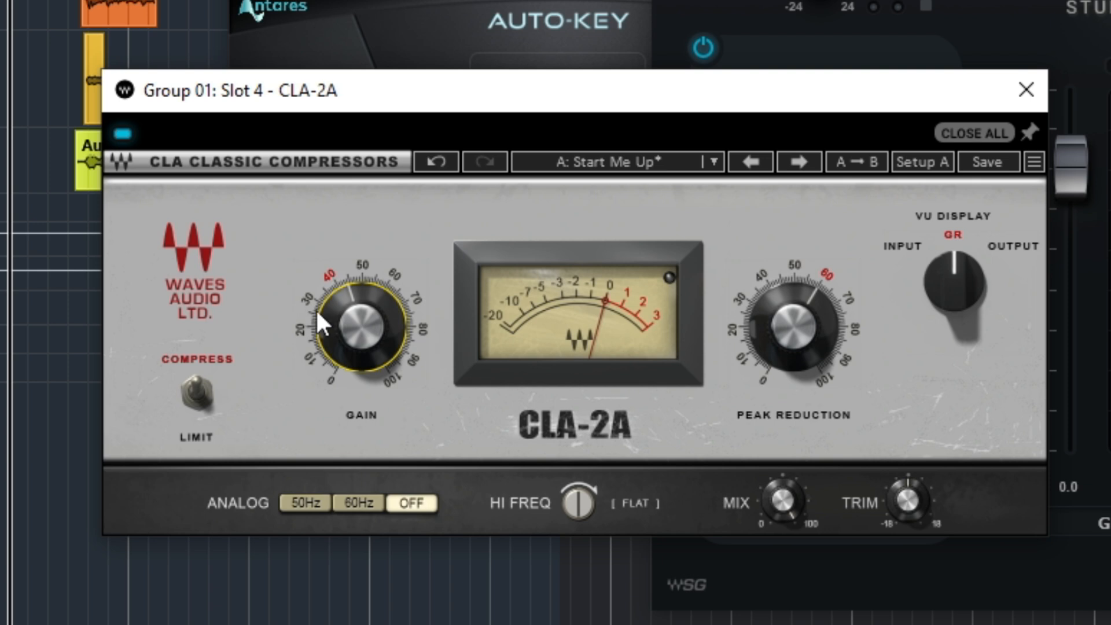
left_click_drag(794, 327, 775, 330)
left_click_drag(361, 326, 361, 326)
Compare the playing vocal with the CLA-2A bypassed and engaged, and stop playback.
left_click(124, 134)
left_click(125, 133)
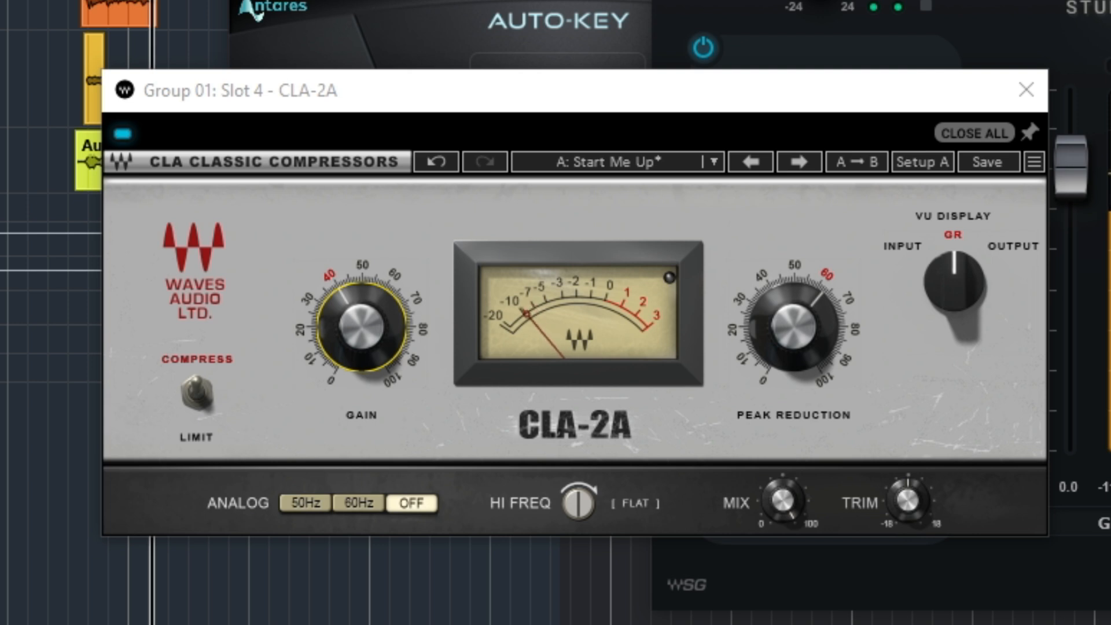
key("space")
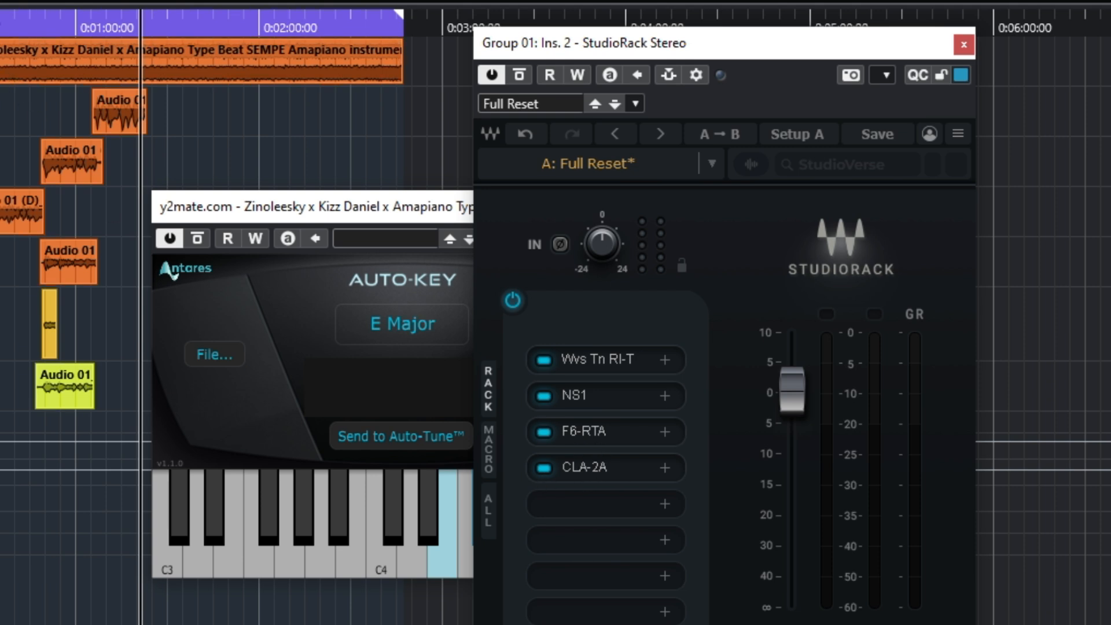
Add the PuigTec EQP1A to the fifth rack slot and set its high-frequency boost to about 3 at 10 KCS.
left_click(6, 23)
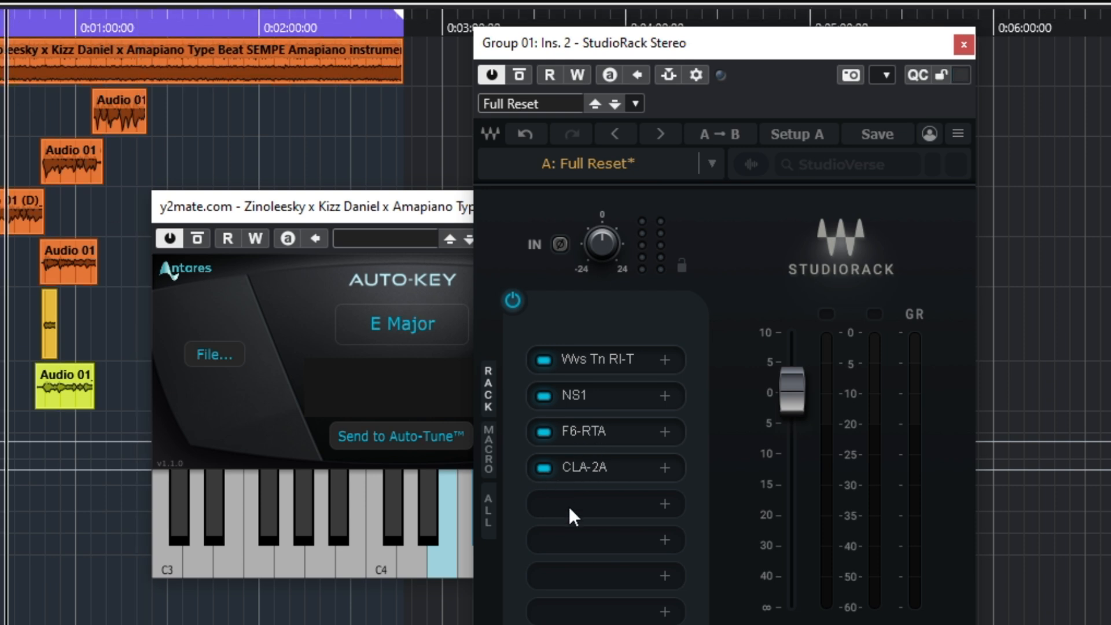
left_click(585, 502)
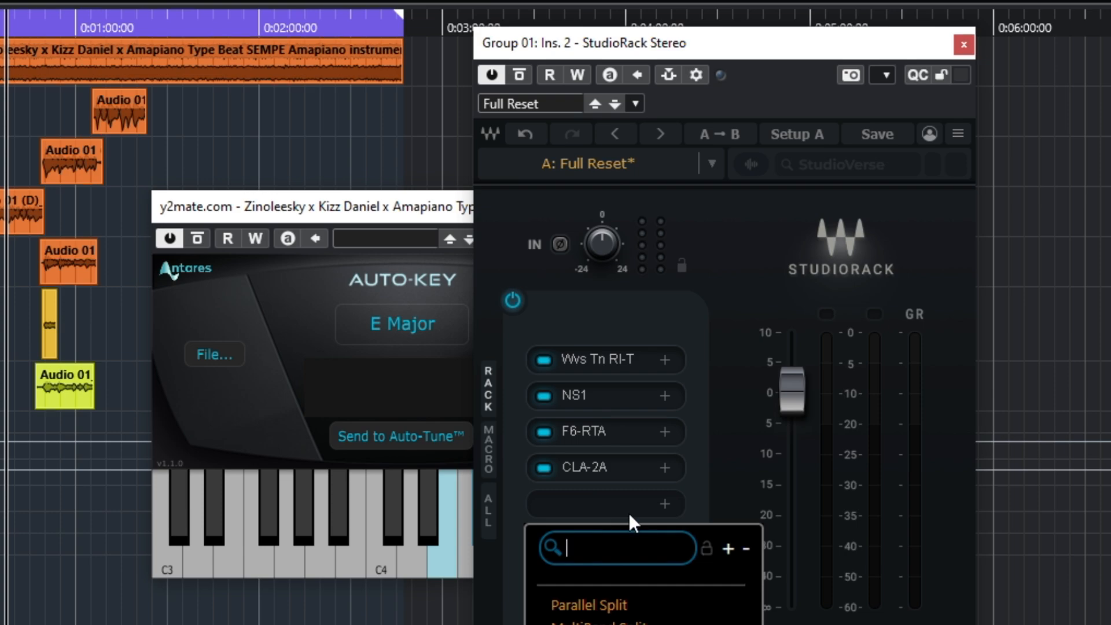
type("pui")
left_click(610, 389)
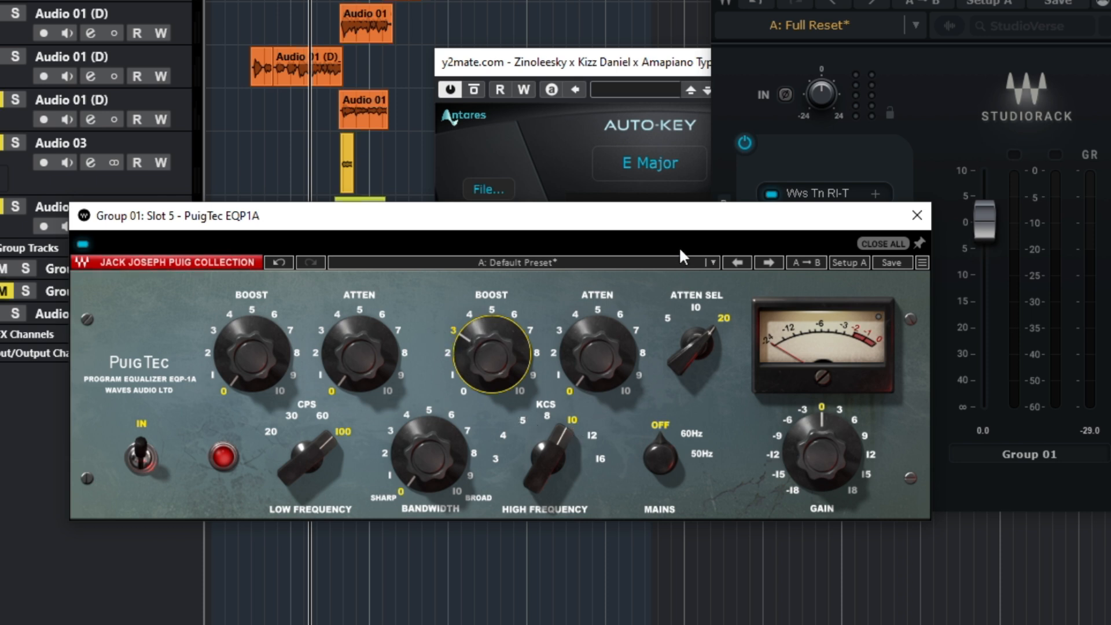
Move the PuigTec window off the rack and add the API-550A equalizer to the sixth slot.
left_click_drag(679, 246, 363, 369)
left_click(807, 345)
type("api")
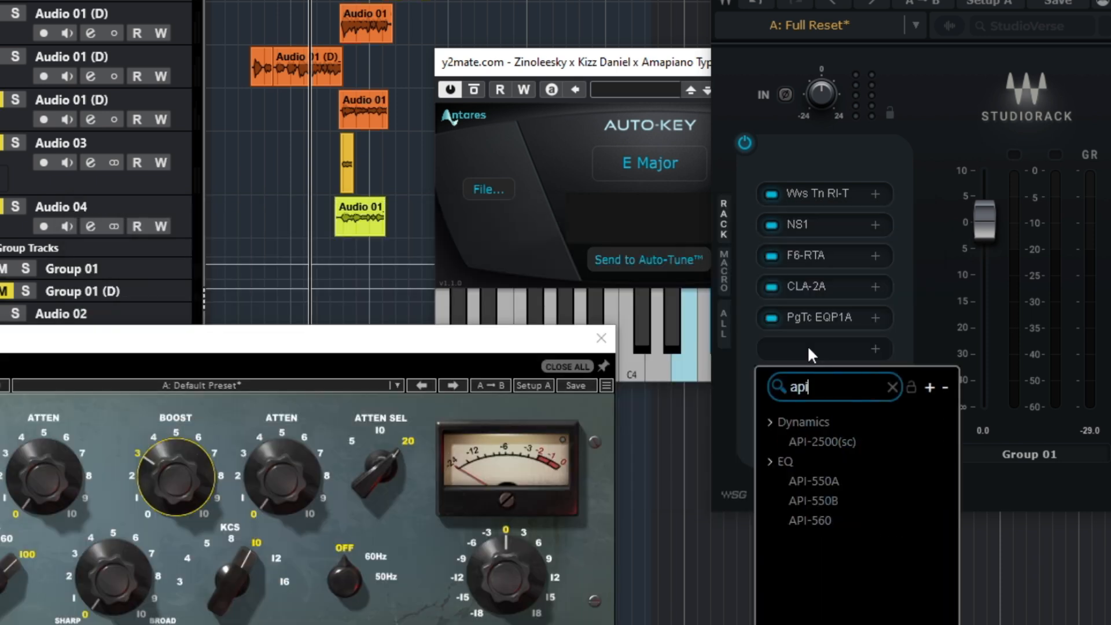
left_click(821, 492)
Boost the API-550A by 2 dB at 5 kHz in the mid band and 2 dB at 12.5 kHz in the high band, and close its window.
left_click_drag(647, 22, 771, 9)
left_click(729, 288)
left_click(756, 351)
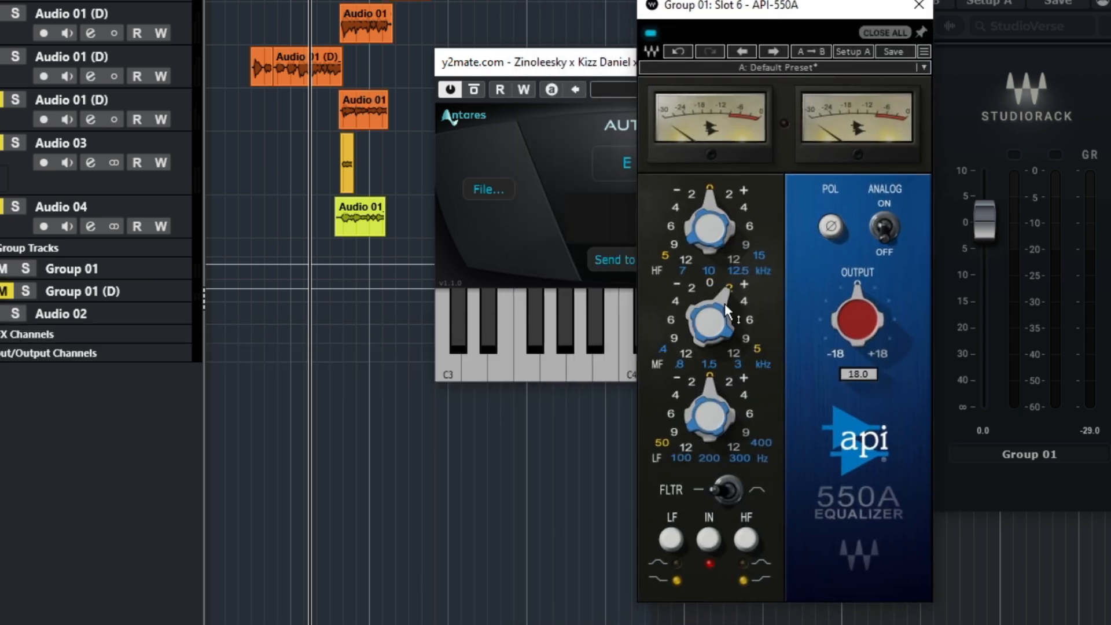
left_click(738, 269)
left_click(727, 193)
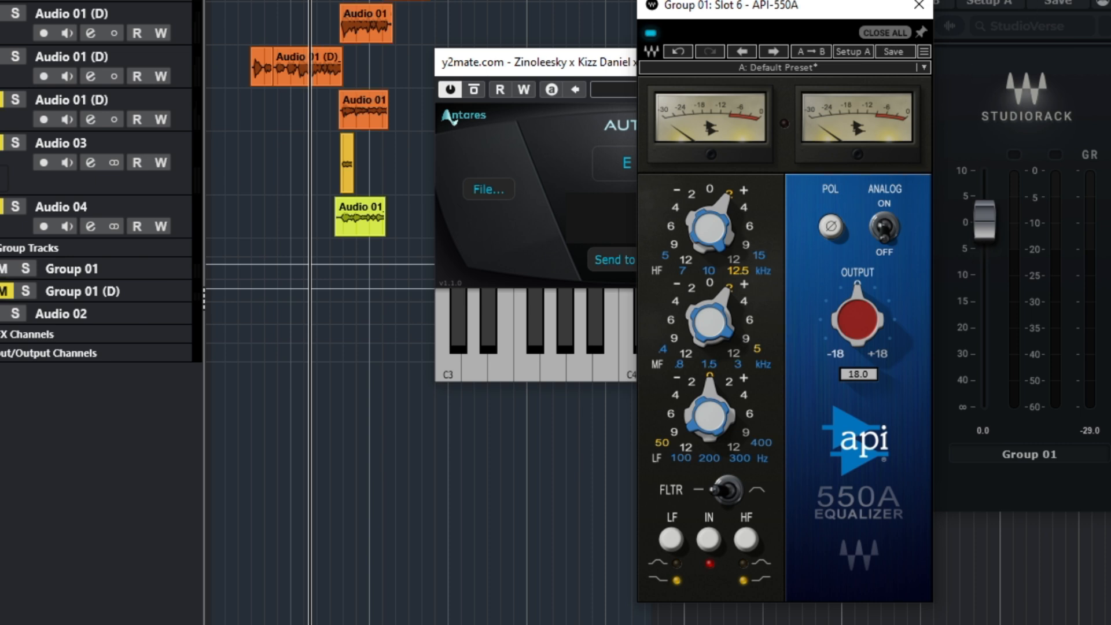
left_click(918, 6)
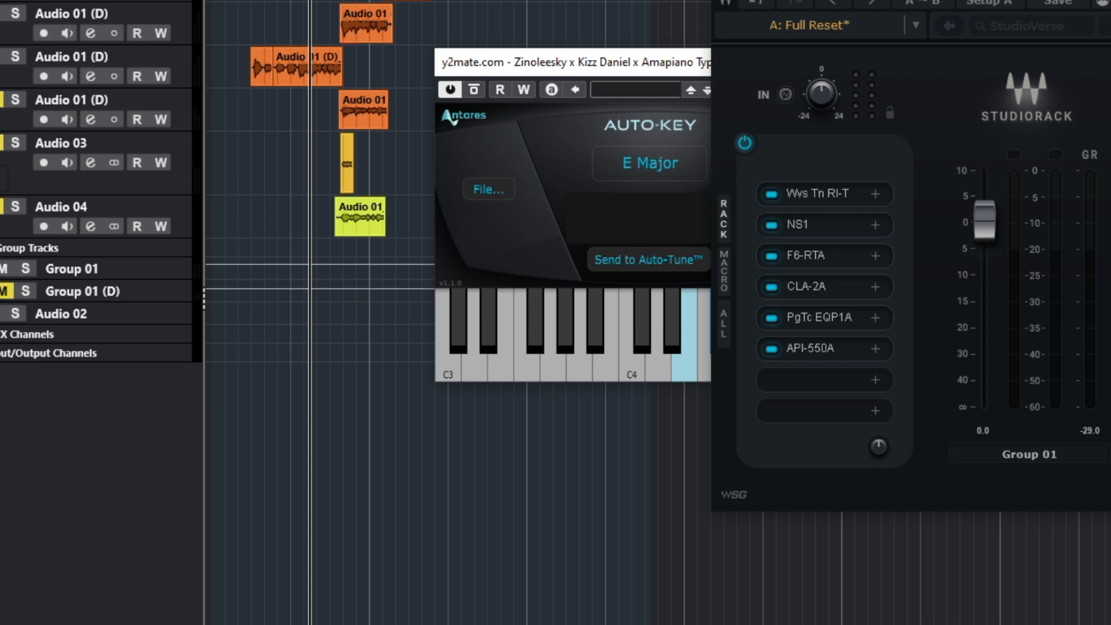
Play the vocal through the chain with the API-550A window open and the Group 01 track selected.
key("space")
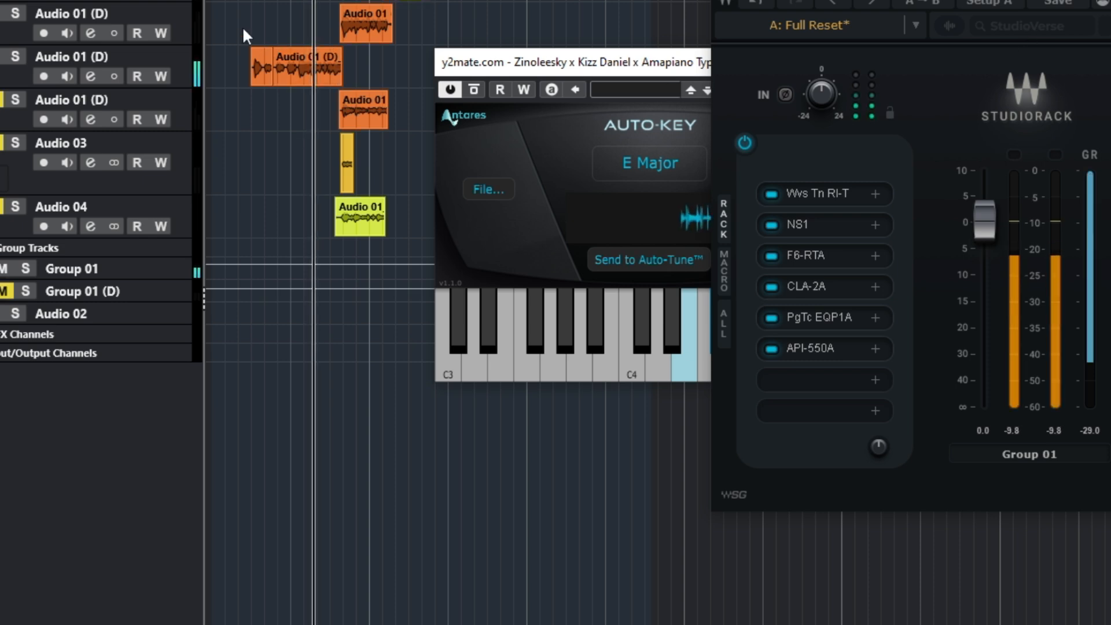
left_click(809, 347)
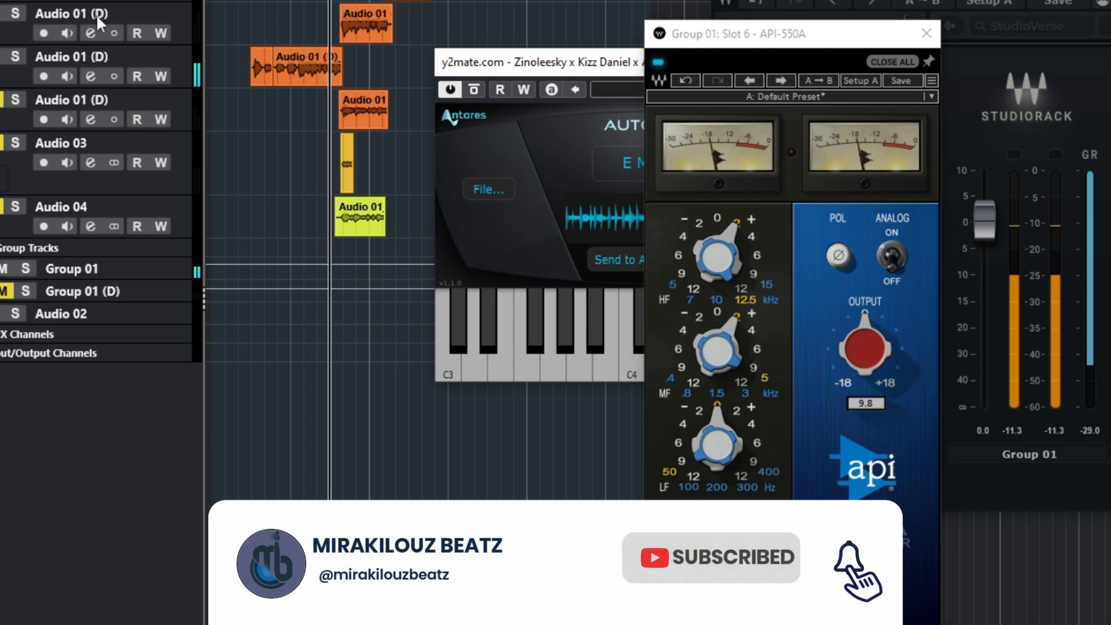
left_click(75, 273)
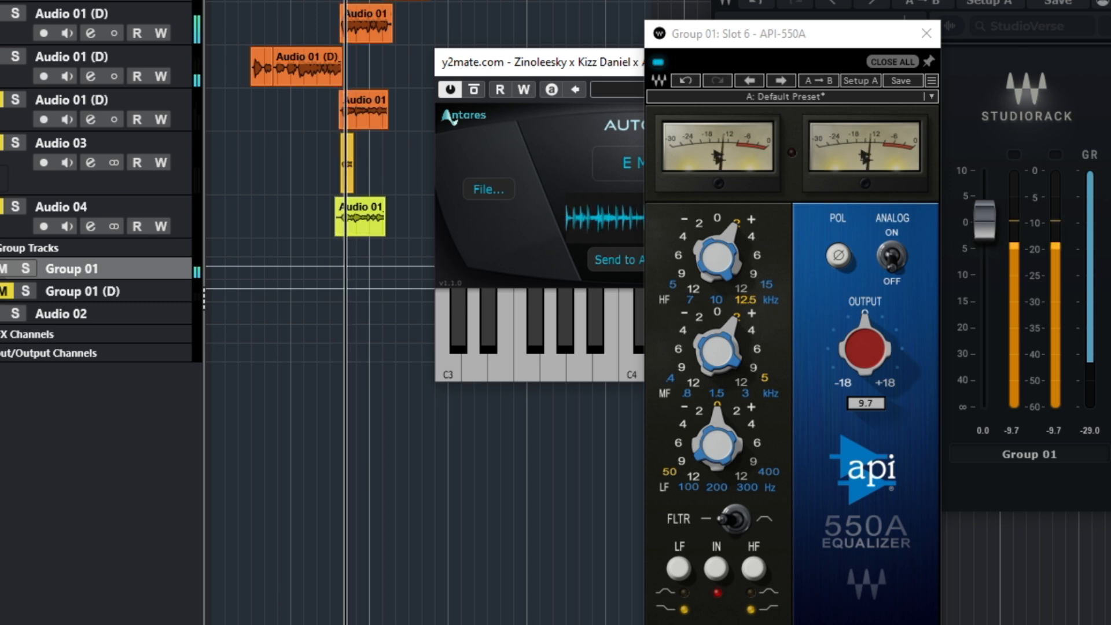
Bring up the mixer, move the StudioRack and API-550A windows out of the way, and search the insert effects for "ton".
left_click(107, 1)
left_click(145, 1)
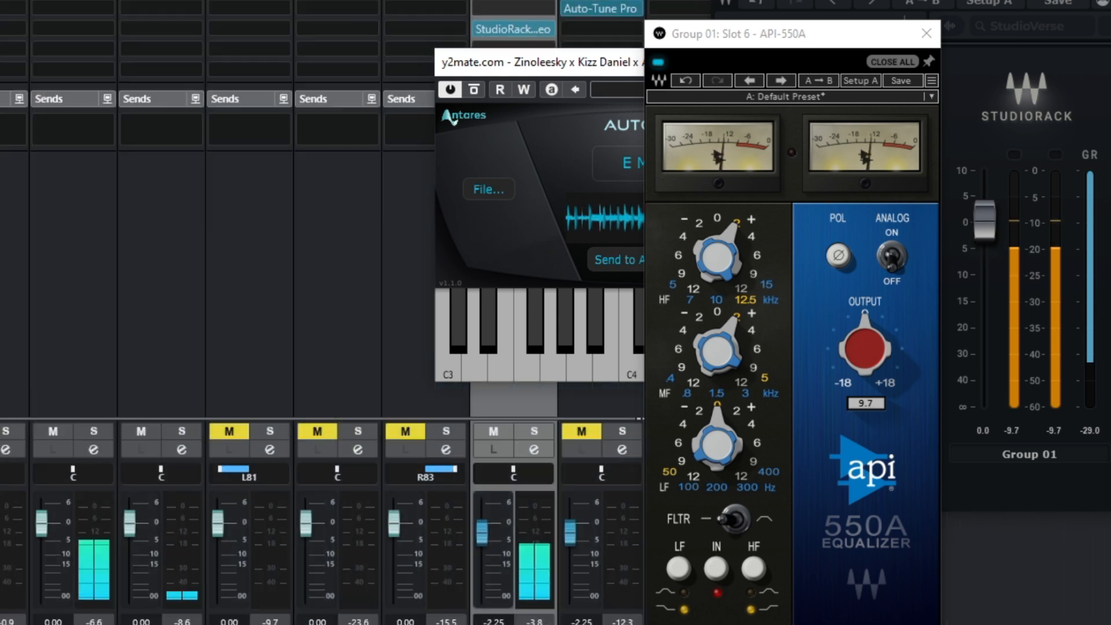
left_click_drag(942, 1, 872, 234)
left_click_drag(781, 35, 738, 252)
left_click(772, 5)
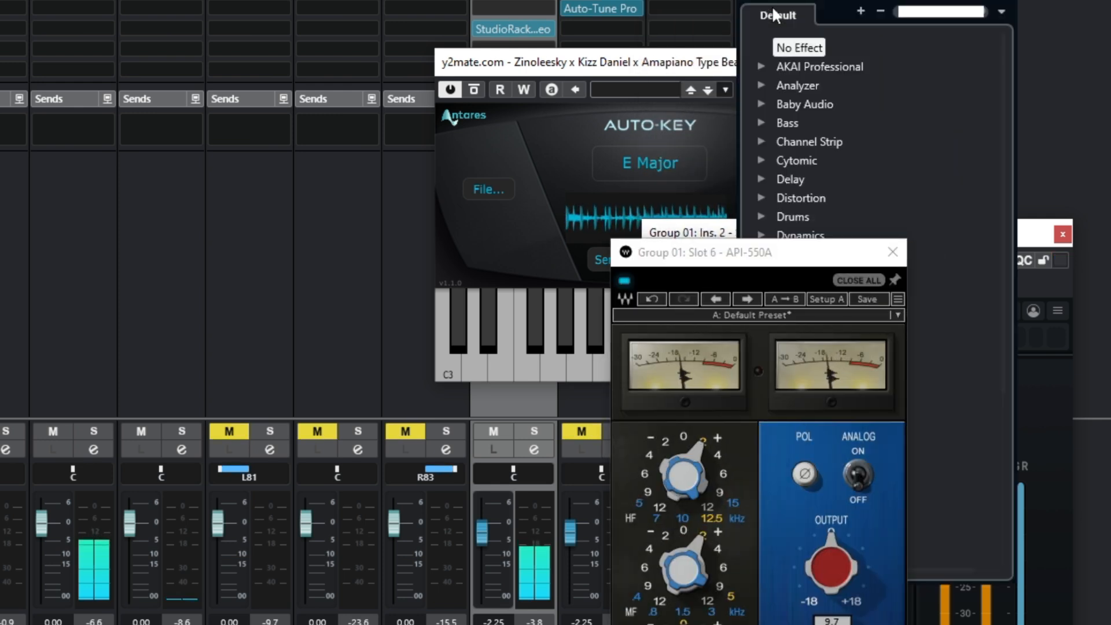
type("ton")
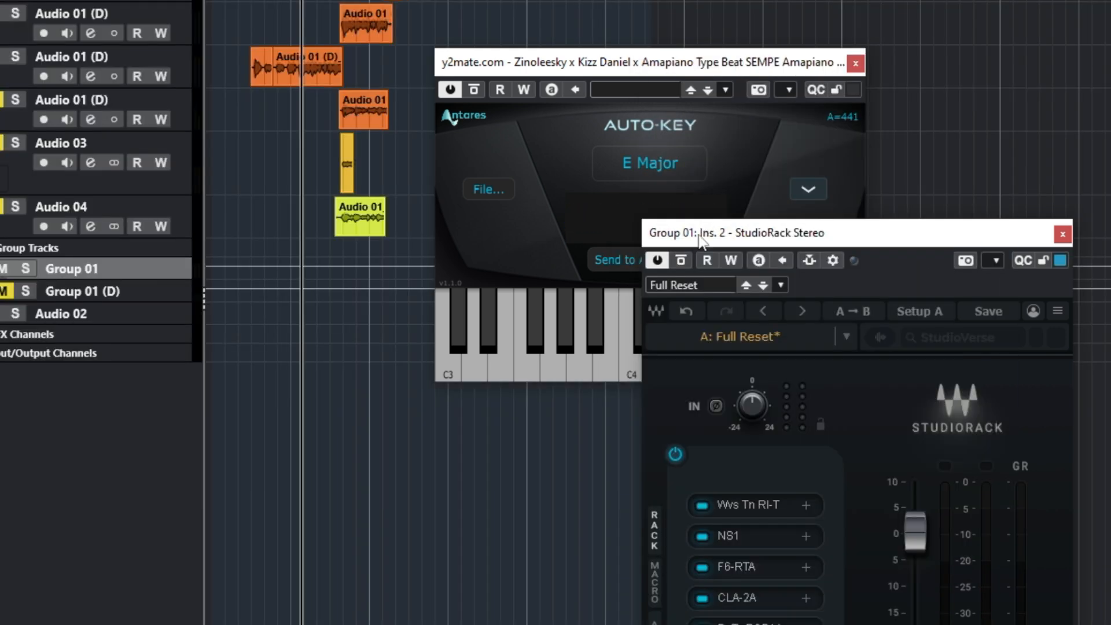
Add RVox to the seventh StudioRack slot, set its compression to about -11.8 and lower its gain.
left_click_drag(700, 237, 583, 0)
left_click(639, 337)
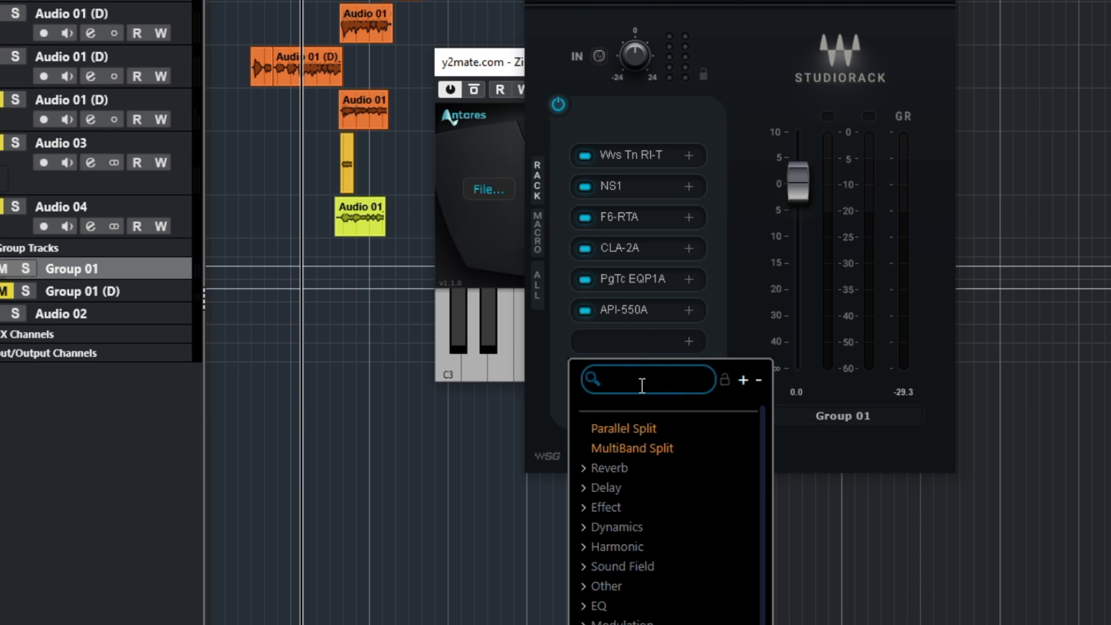
type("rv")
left_click_drag(660, 282, 661, 328)
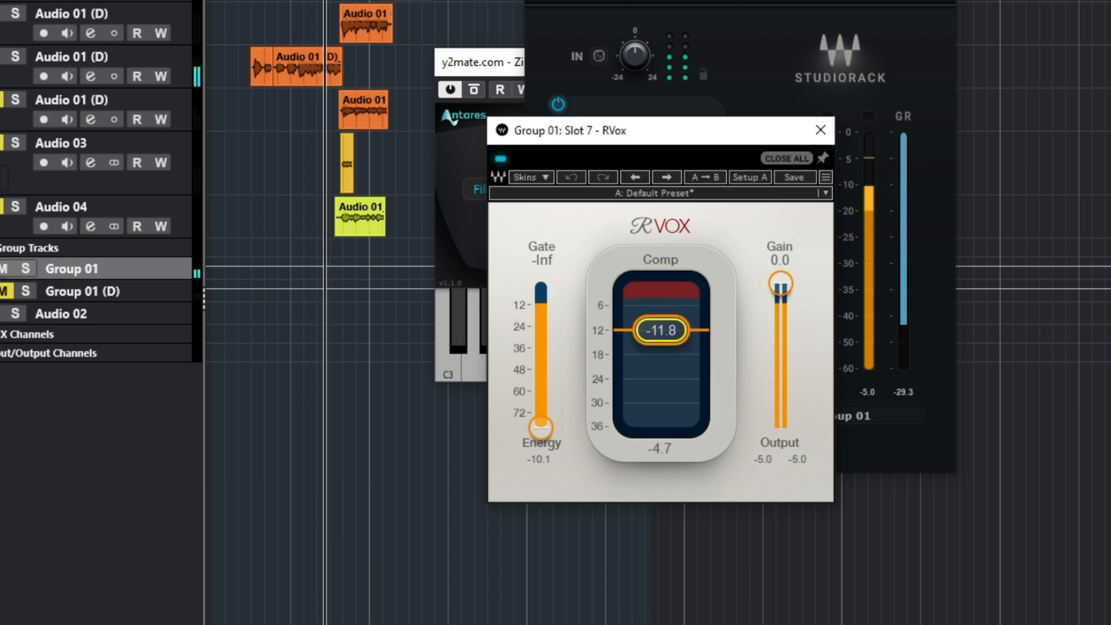
left_click_drag(779, 284, 780, 322)
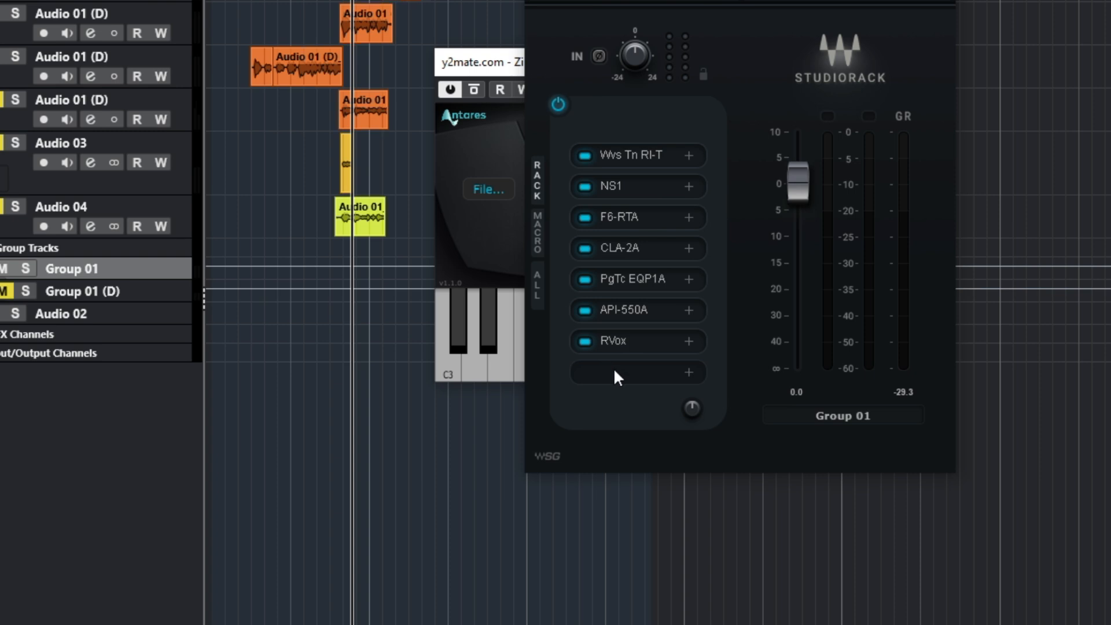
Find the DeEsser plugin and add it to the eighth StudioRack slot.
left_click(617, 377)
type("de")
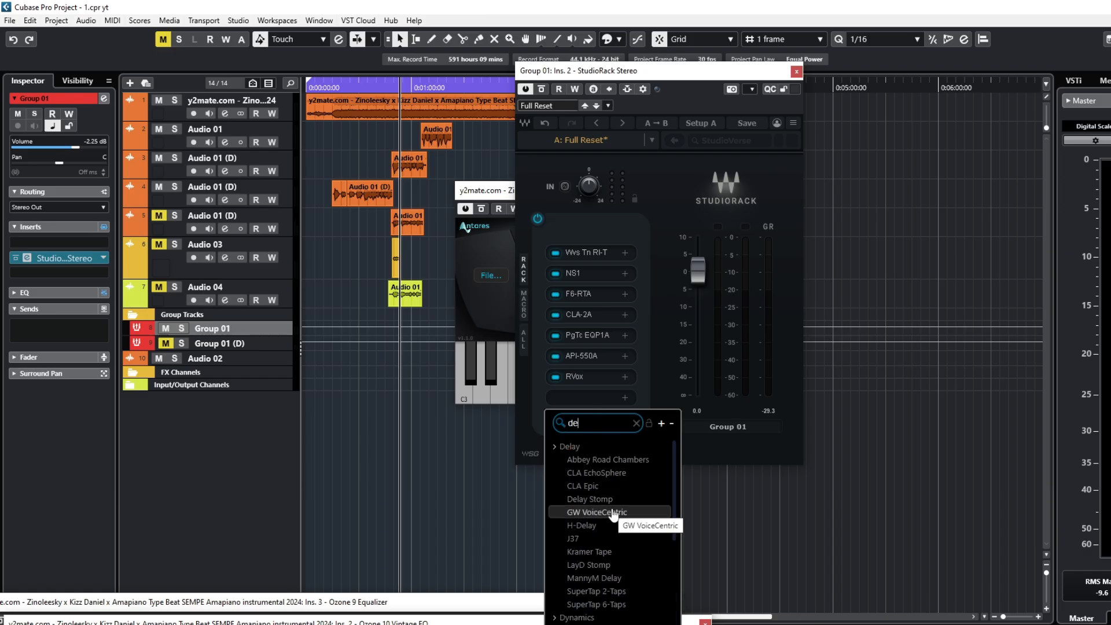
scroll(614, 514, "down", 3)
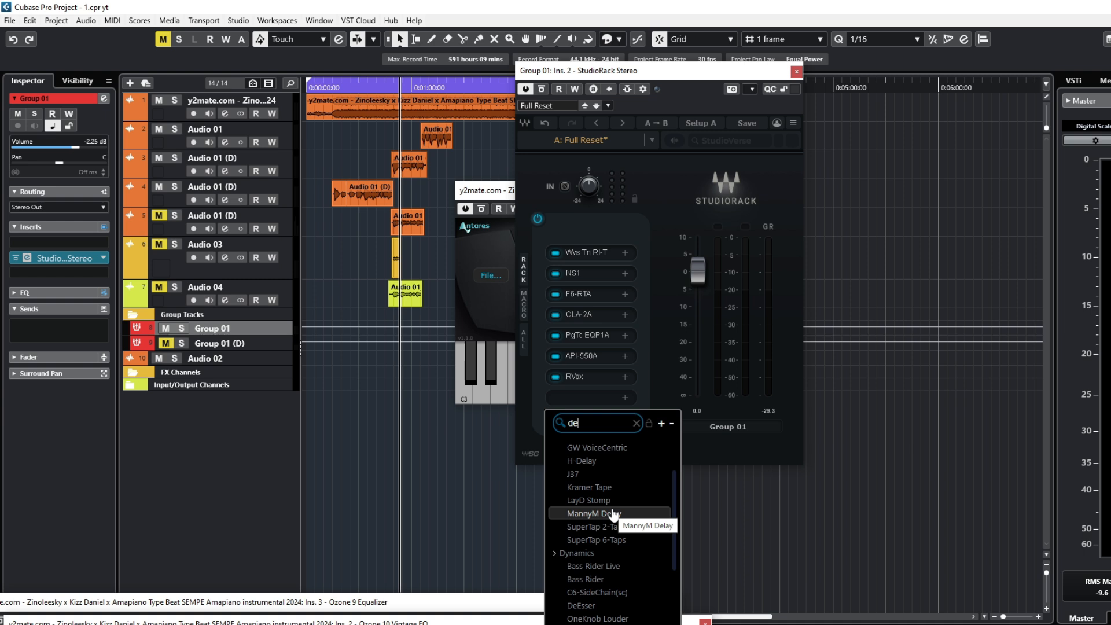
type("es")
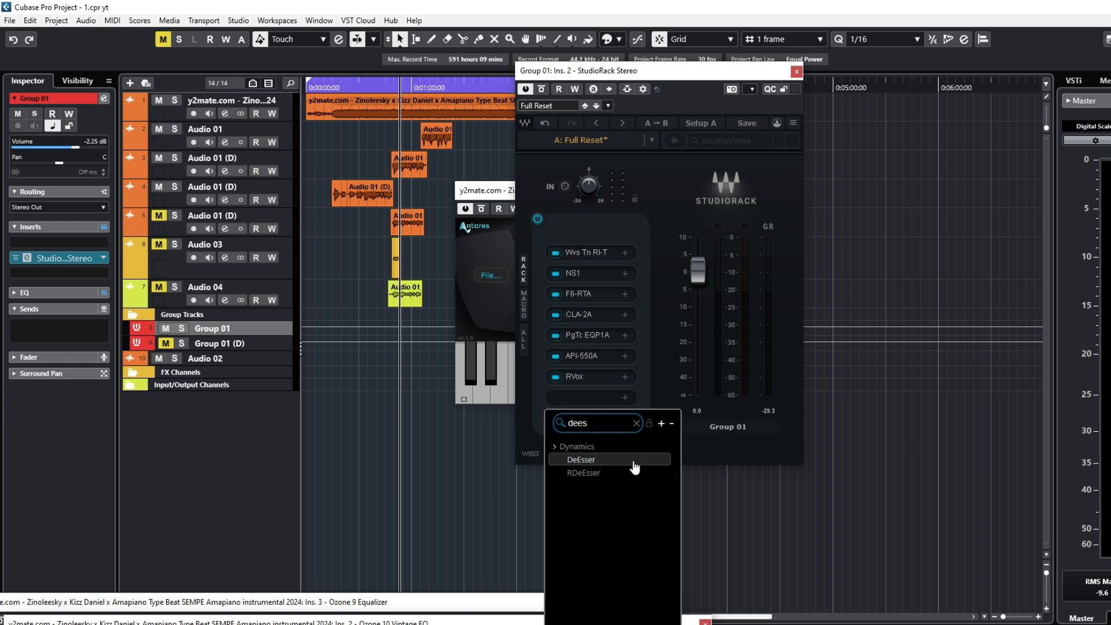
left_click(634, 462)
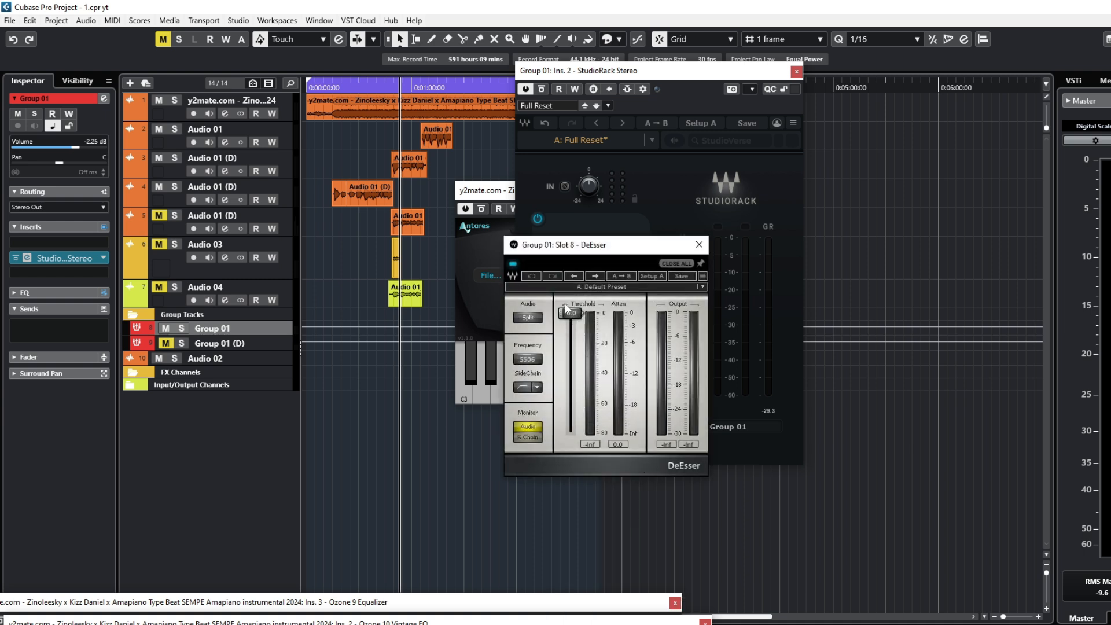
Lower the DeEsser threshold to -40 while the song plays.
left_click_drag(577, 323, 577, 352)
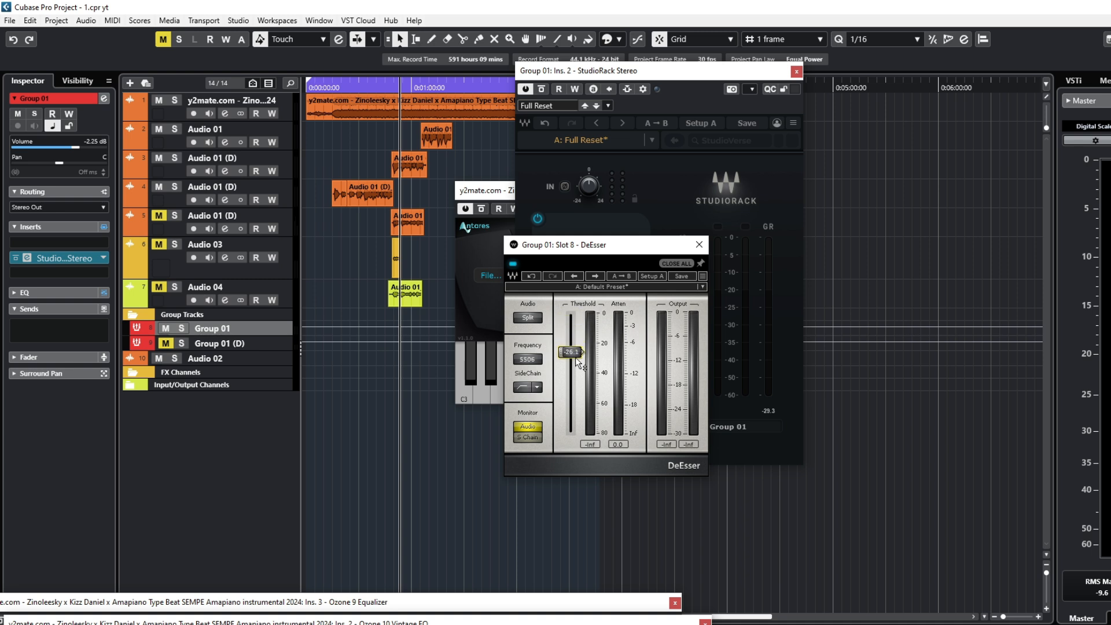
key("space")
left_click_drag(571, 355, 571, 365)
double_click(571, 365)
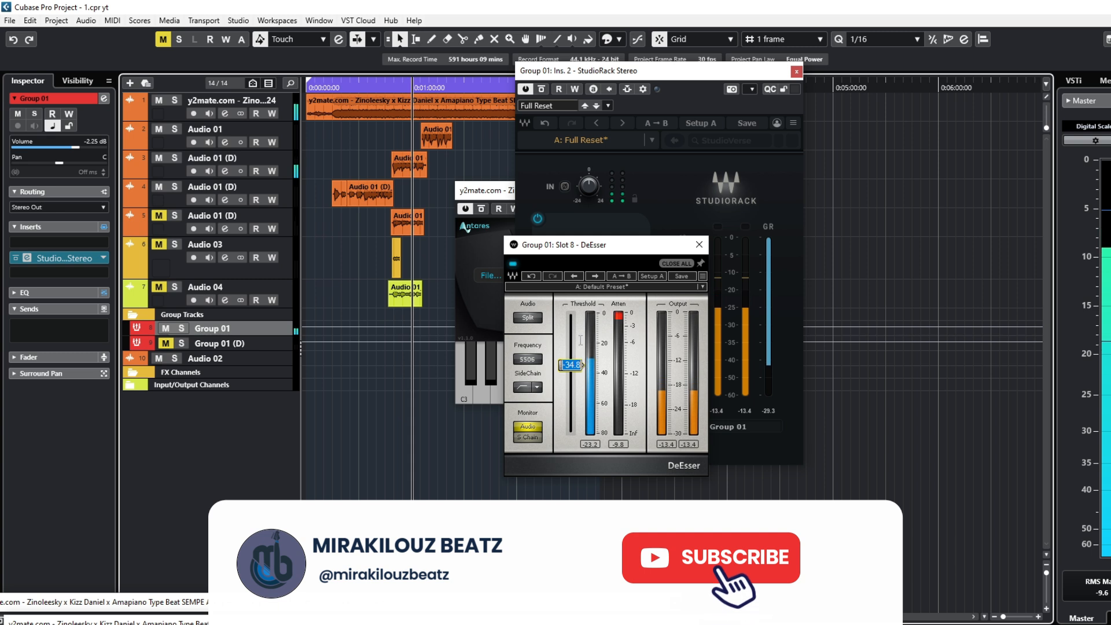
type("-40")
key("Return")
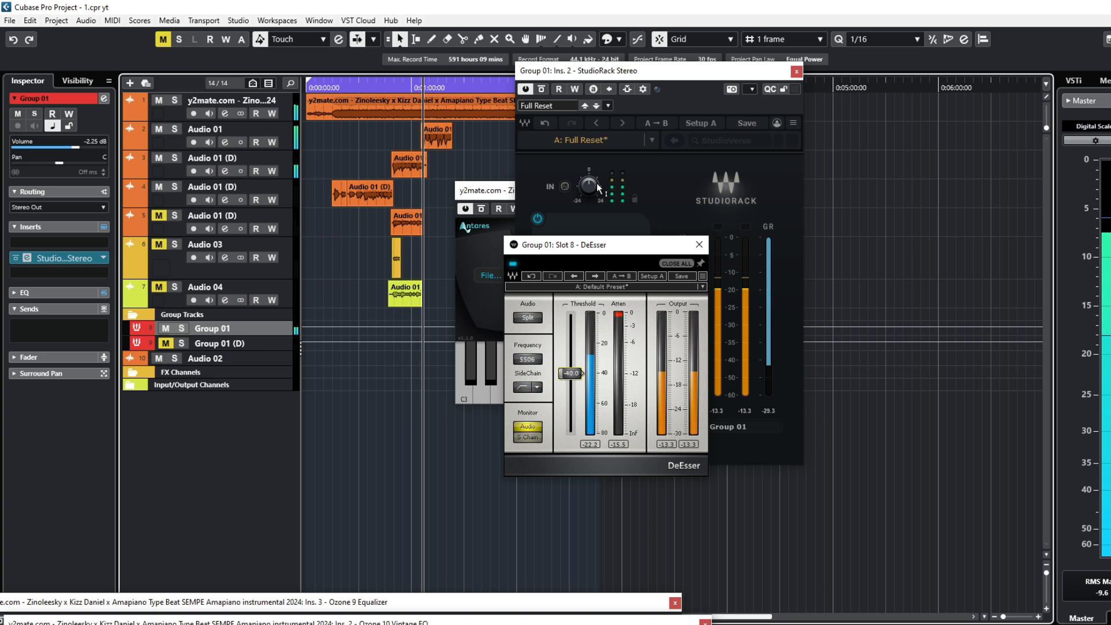
Lower the instrumental track's volume to -9.42 dB, set the DeEsser threshold to -35, and play from an earlier point.
left_click(257, 109)
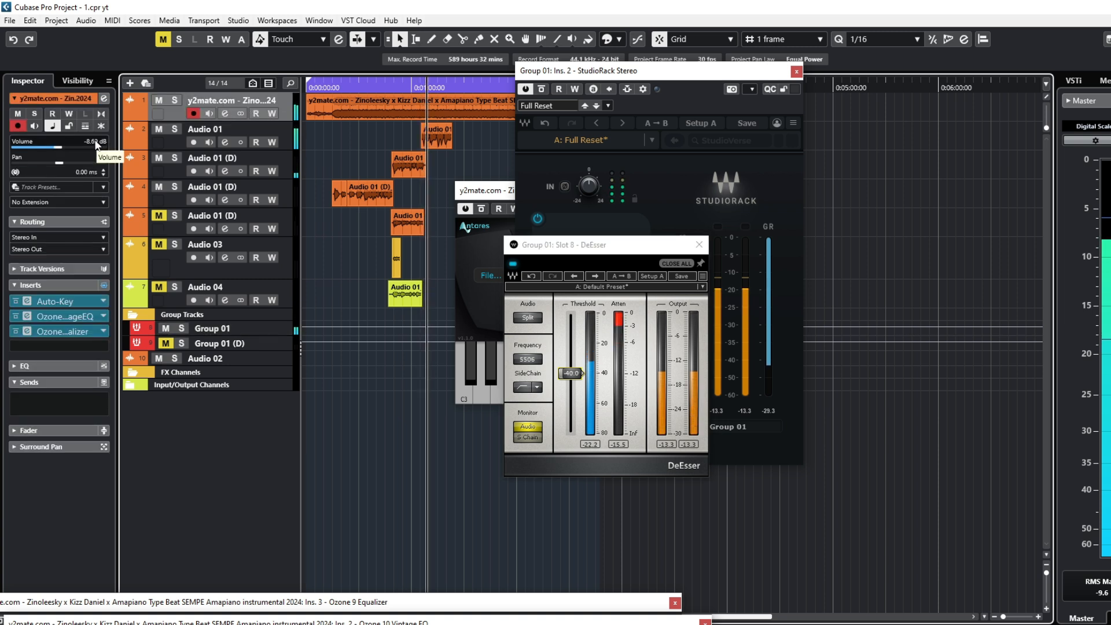
scroll(98, 145, "down", 2)
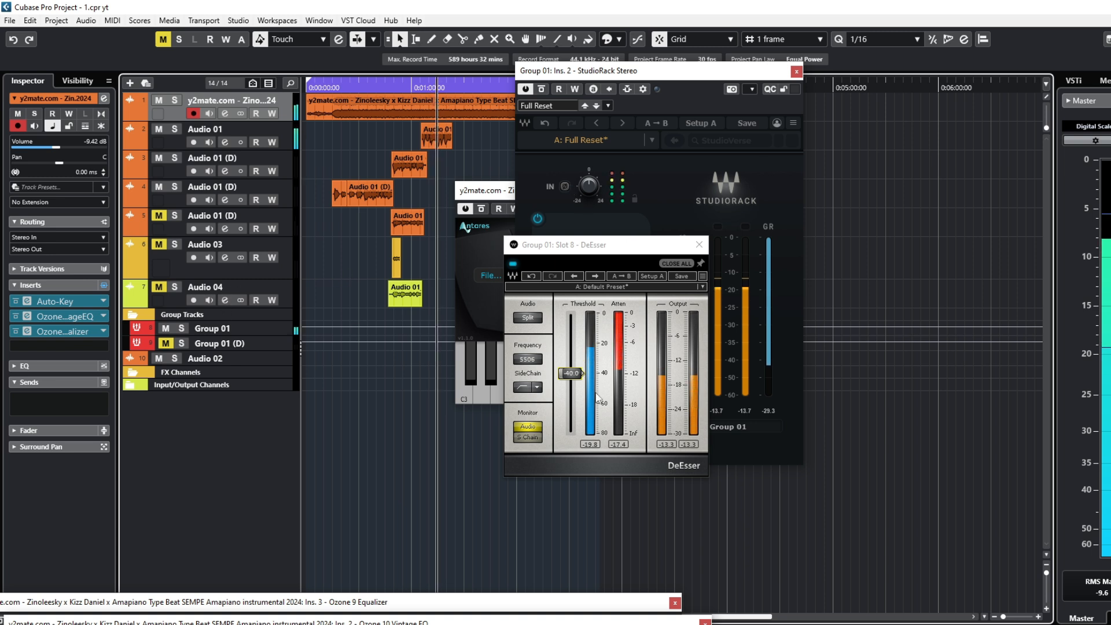
left_click_drag(573, 374, 574, 368)
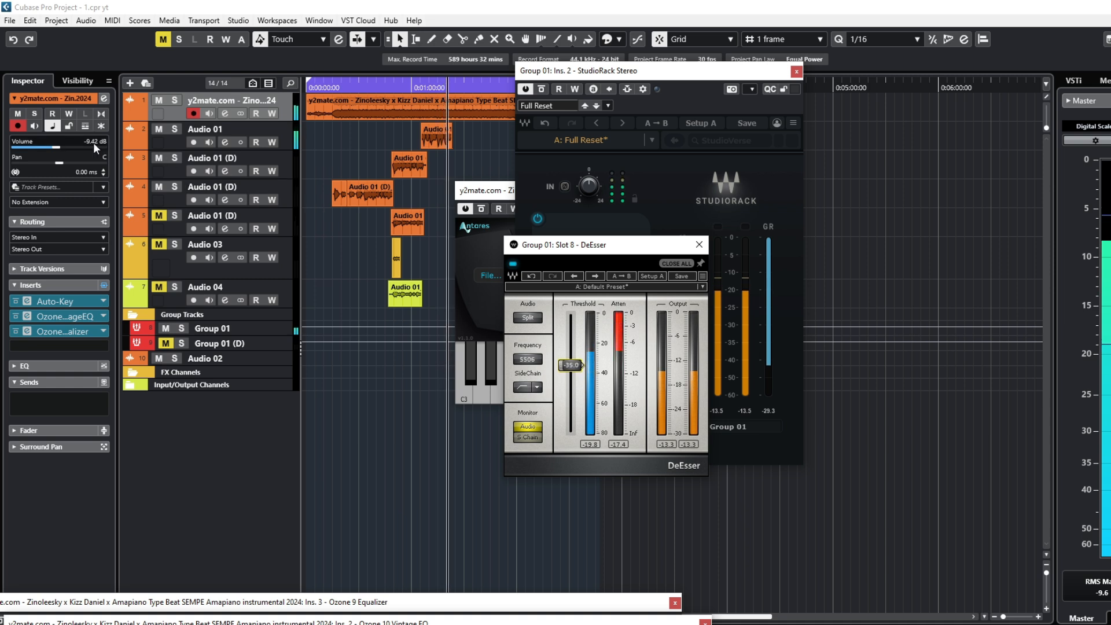
left_click(359, 84)
left_click_drag(358, 84, 344, 84)
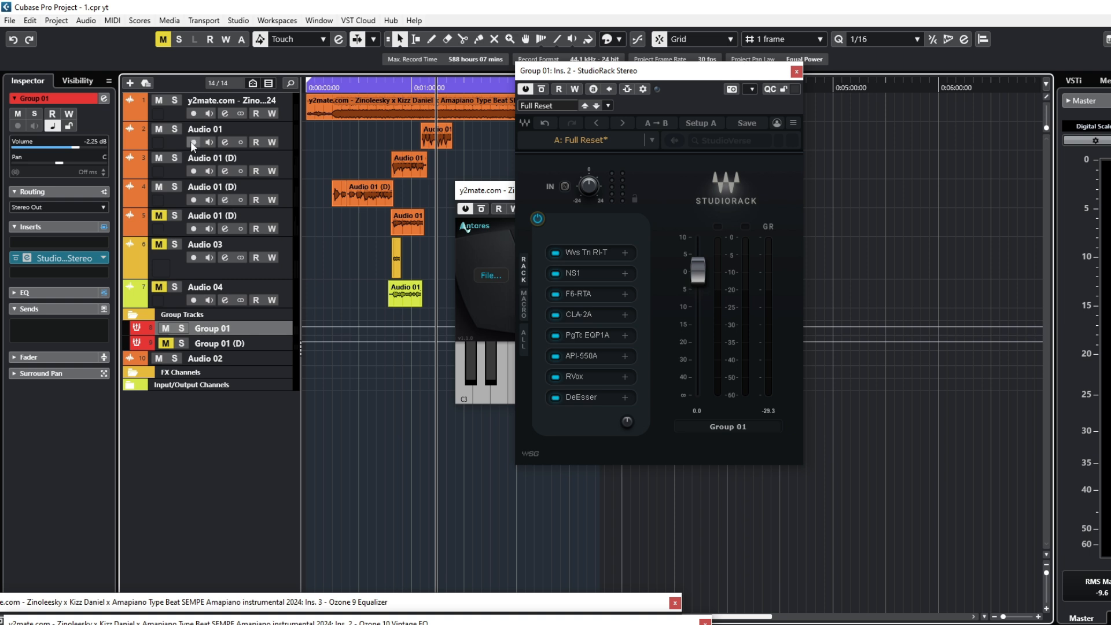
Add FX channels for ValhallaVintageVerb and H-Delay Stereo, and select each of them in the track list.
right_click(263, 320)
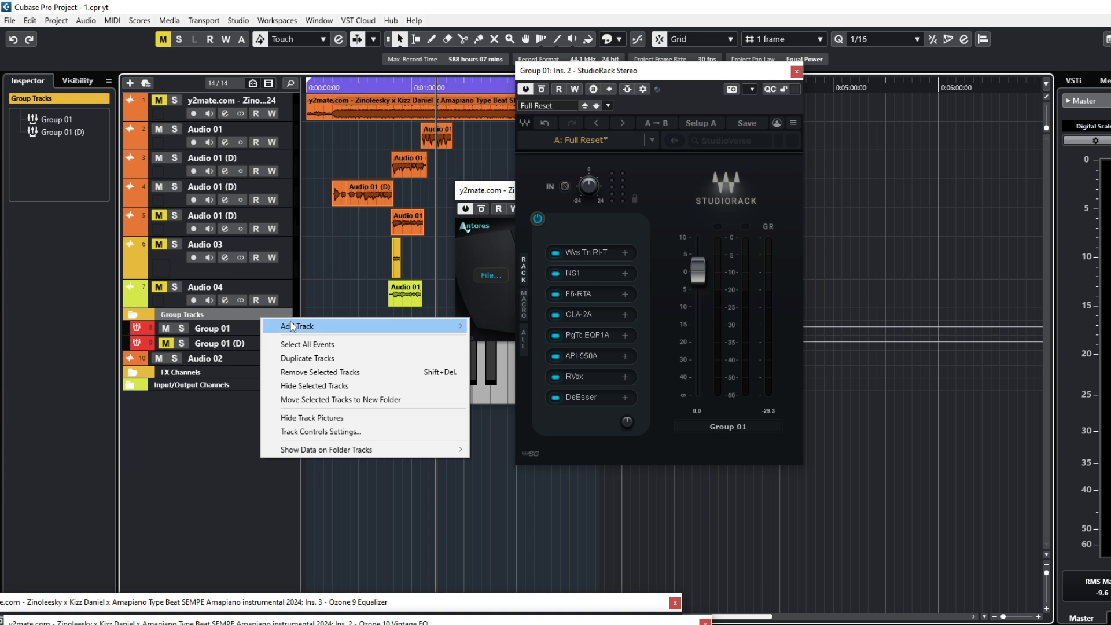
mouse_move(312, 326)
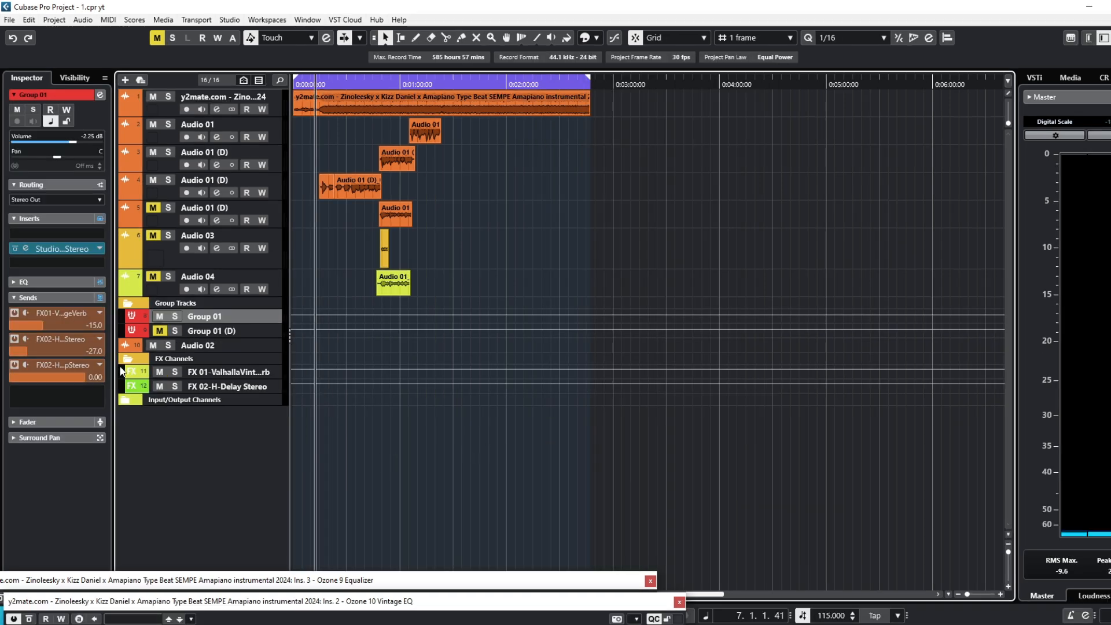
left_click(197, 371)
left_click(191, 385)
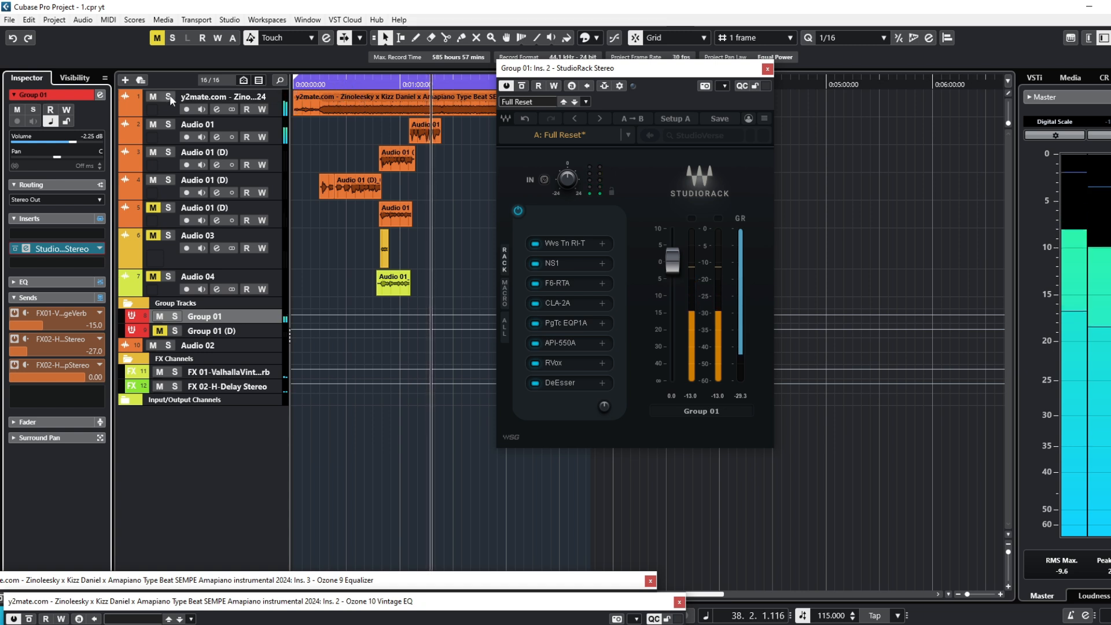
Play the song from an earlier point and compare the vocal with the whole StudioRack chain bypassed and enabled.
left_click(153, 96)
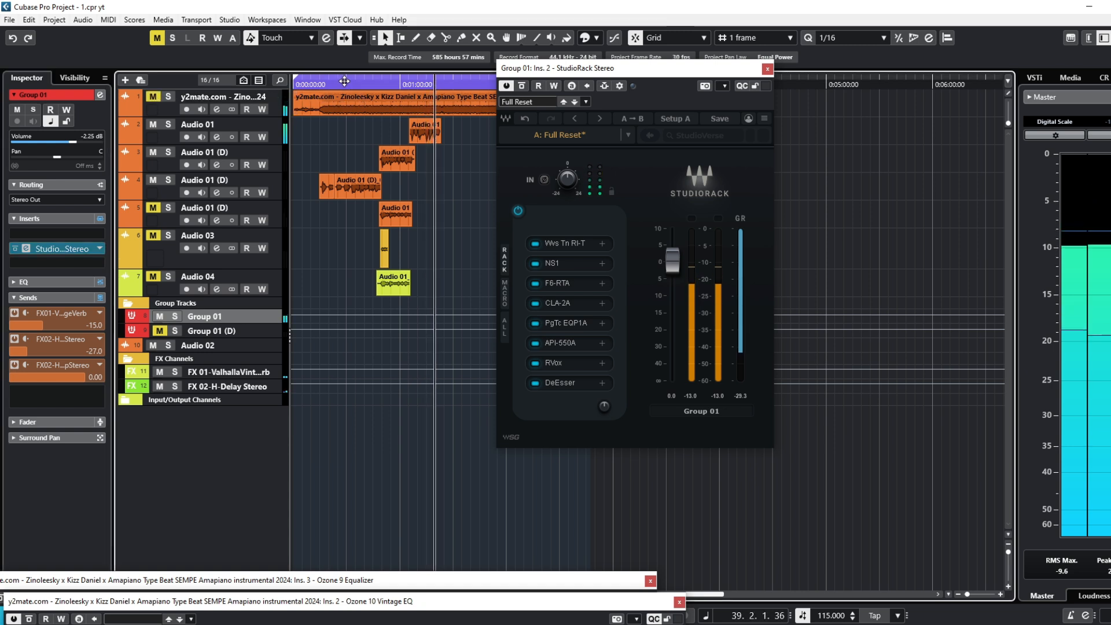
left_click(348, 81)
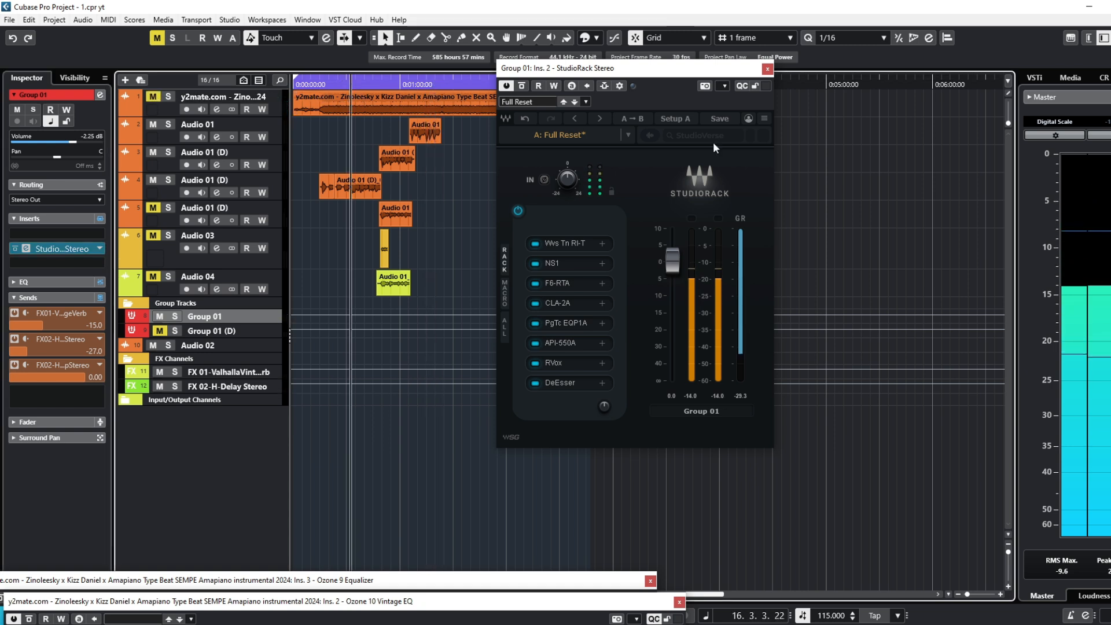
left_click(518, 211)
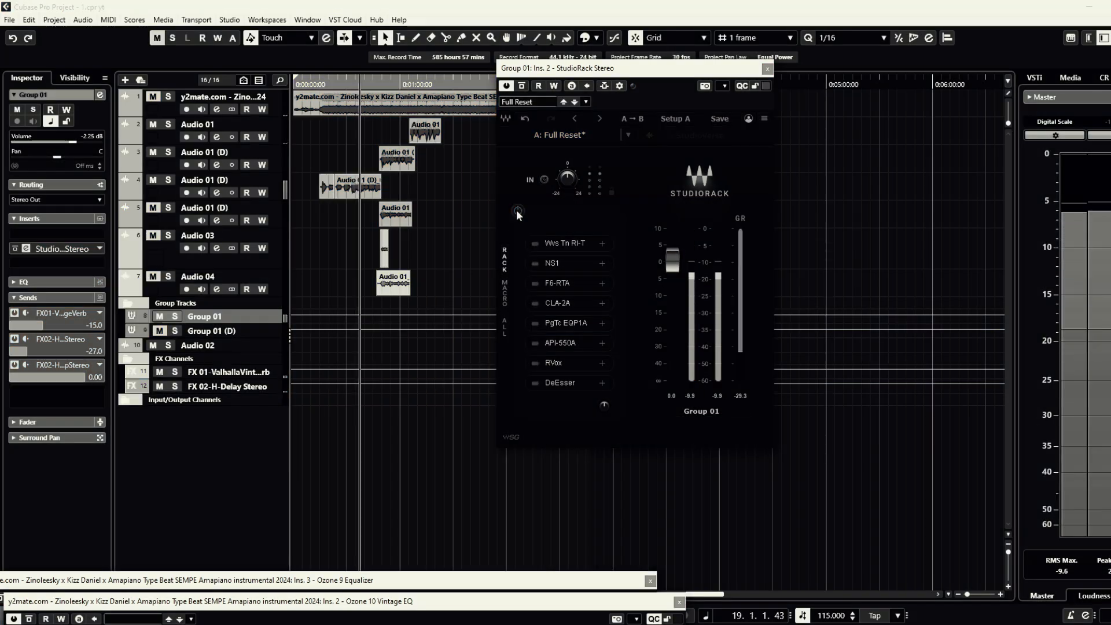
left_click(517, 210)
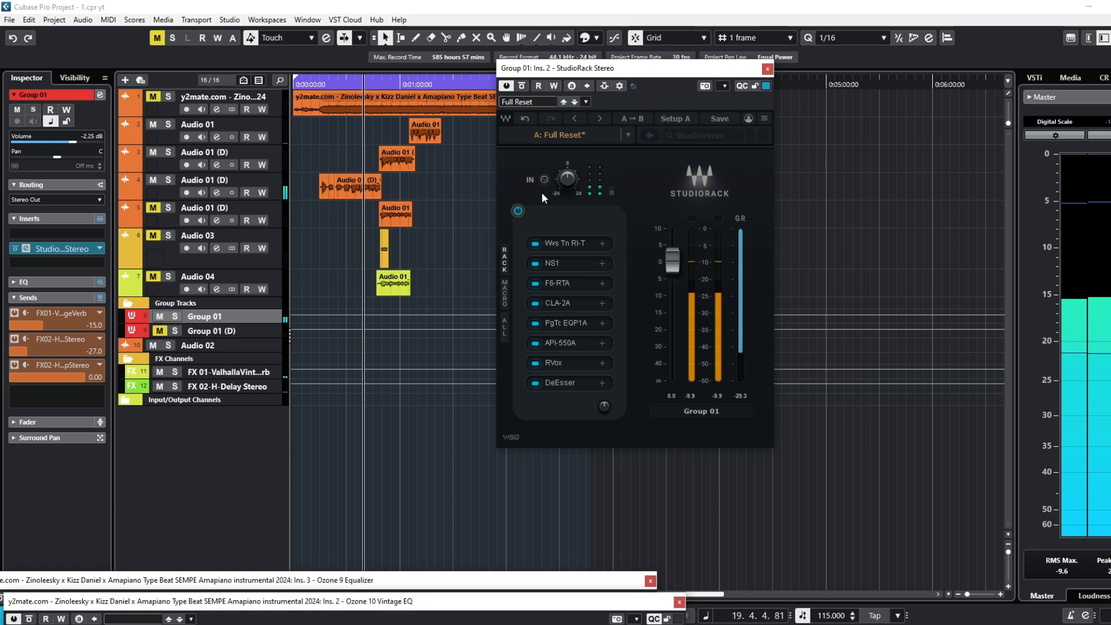
left_click(517, 210)
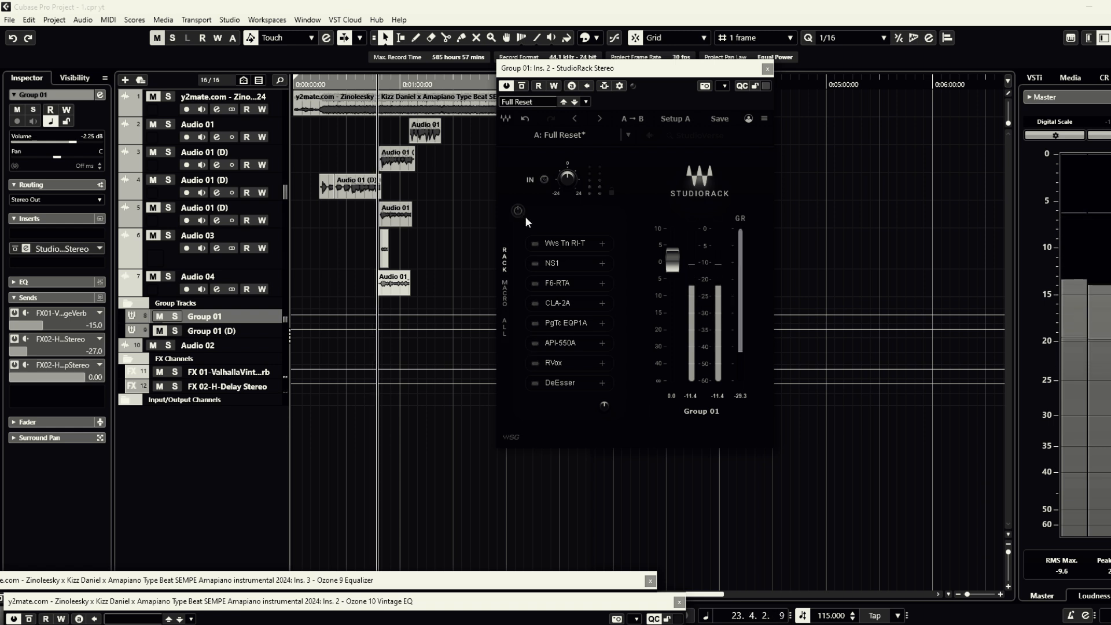
left_click(518, 211)
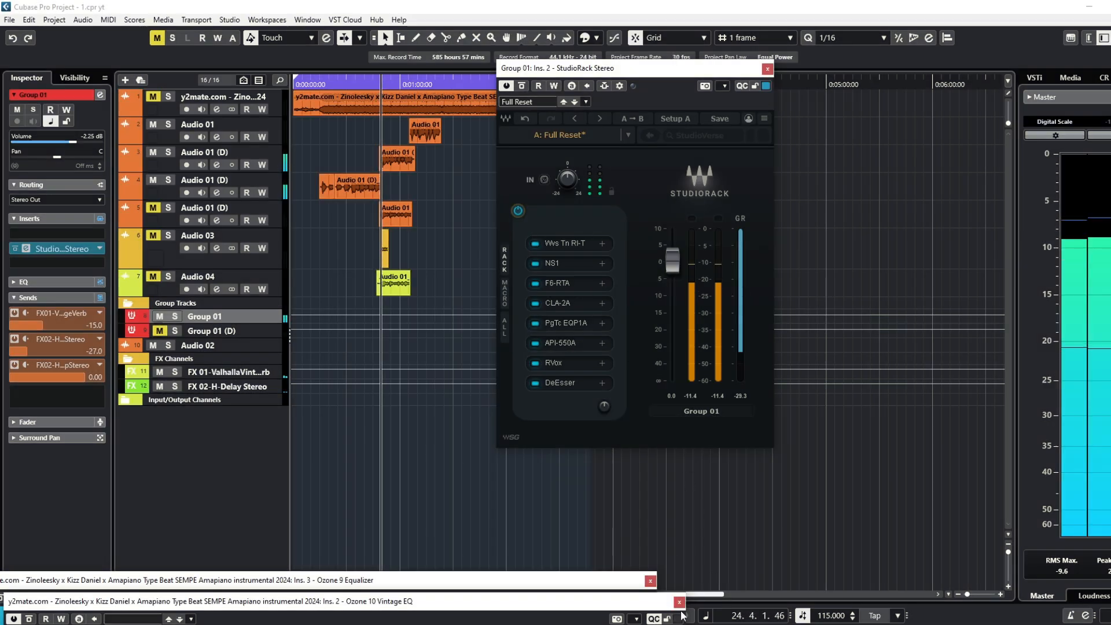